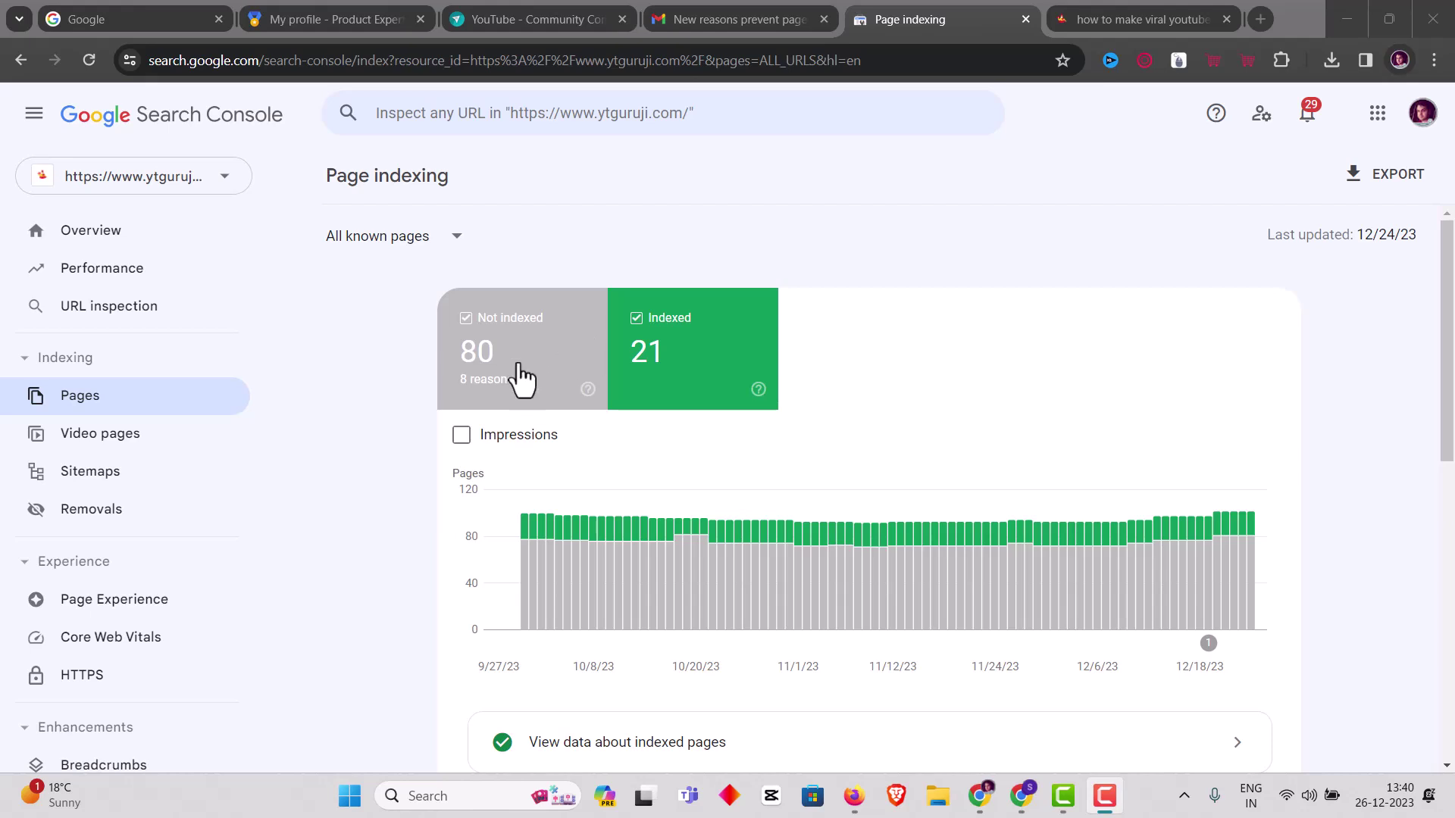
Open the "Alternate page with proper canonical tag" reason from the not-indexed pages and examine its affected example URLs.
click(516, 377)
click(521, 377)
scroll(548, 416, down, 6)
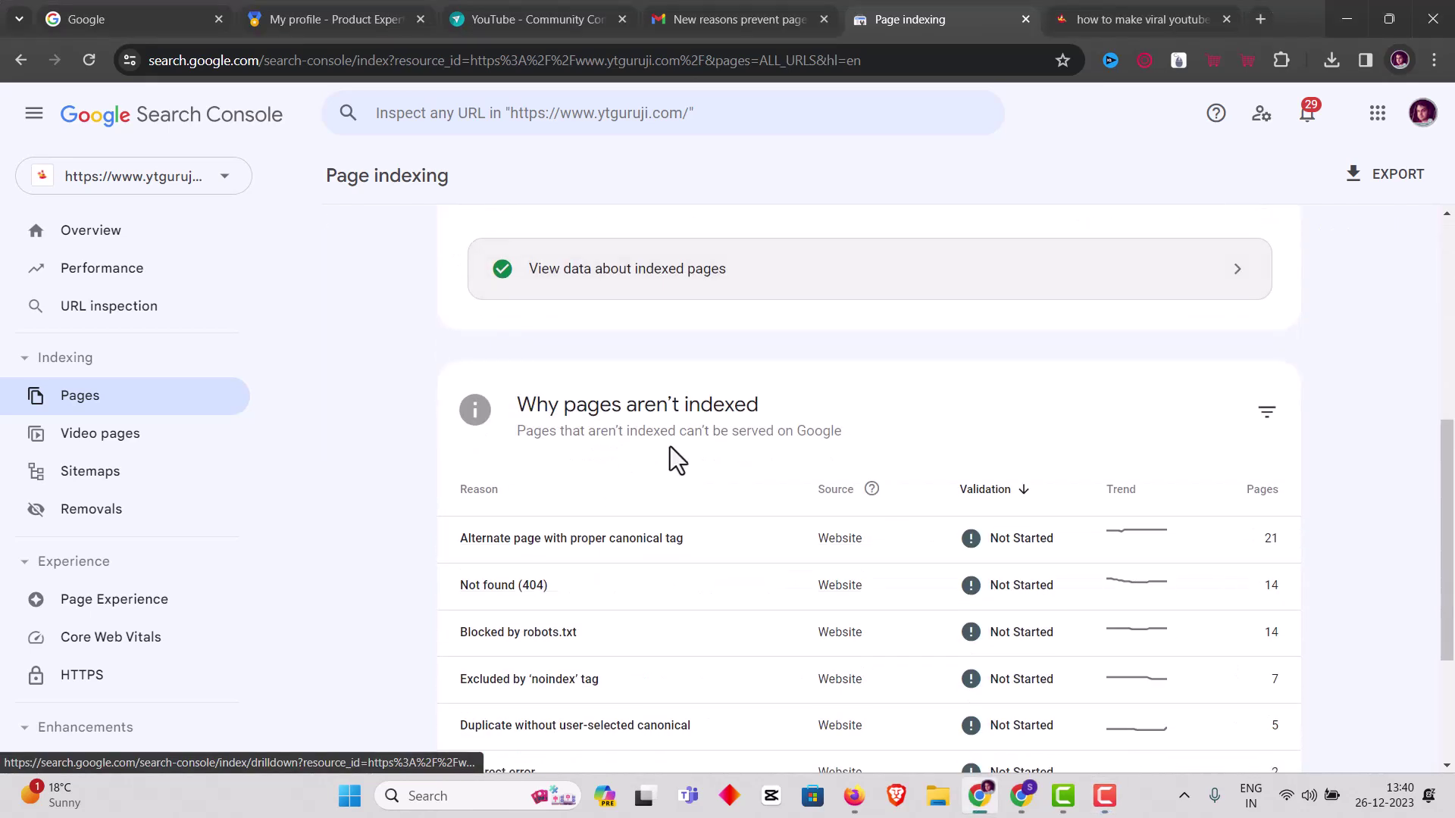
scroll(669, 447, down, 1)
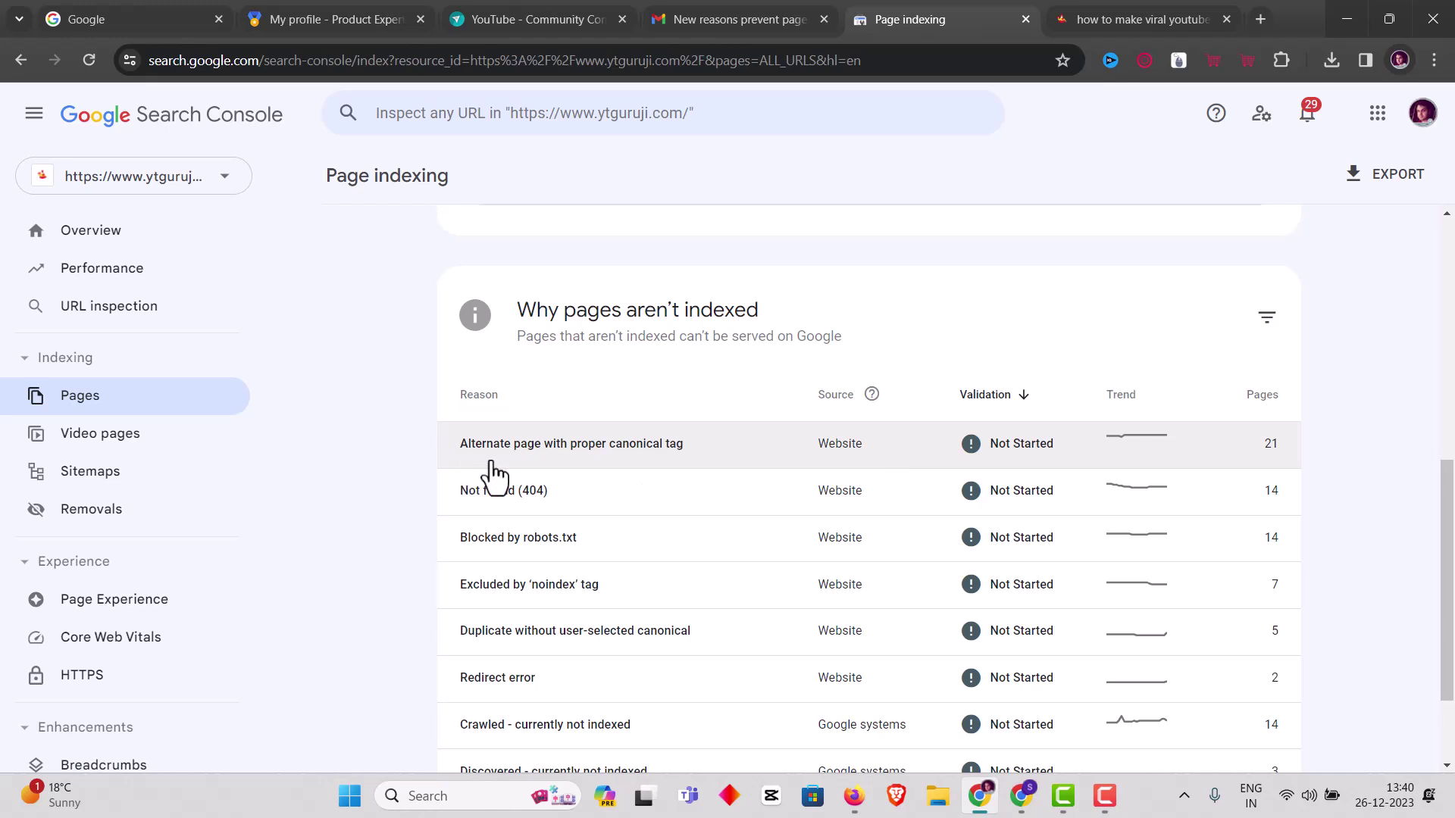
click(774, 453)
scroll(774, 453, down, 4)
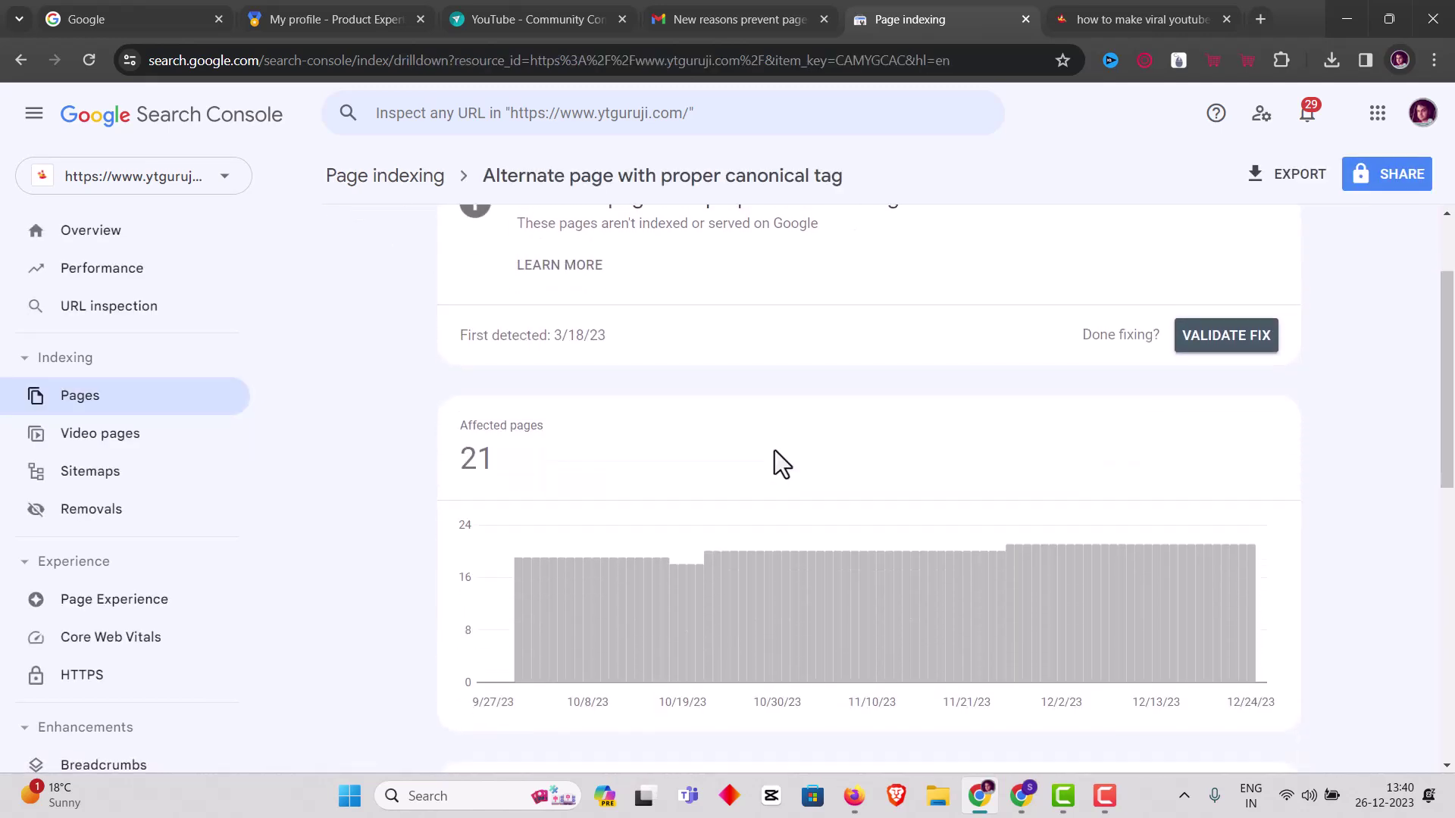
scroll(775, 452, down, 4)
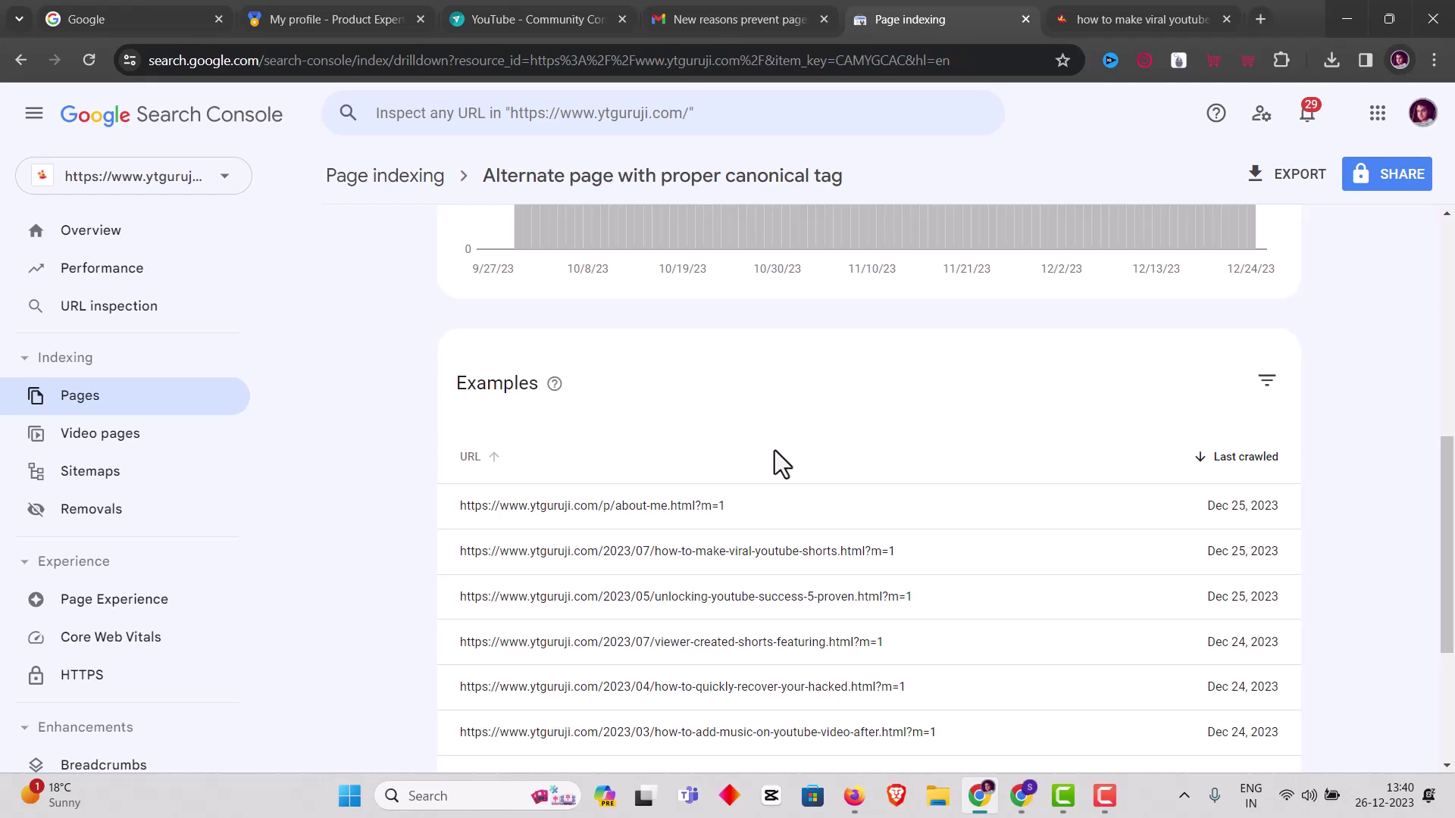
scroll(775, 451, down, 1)
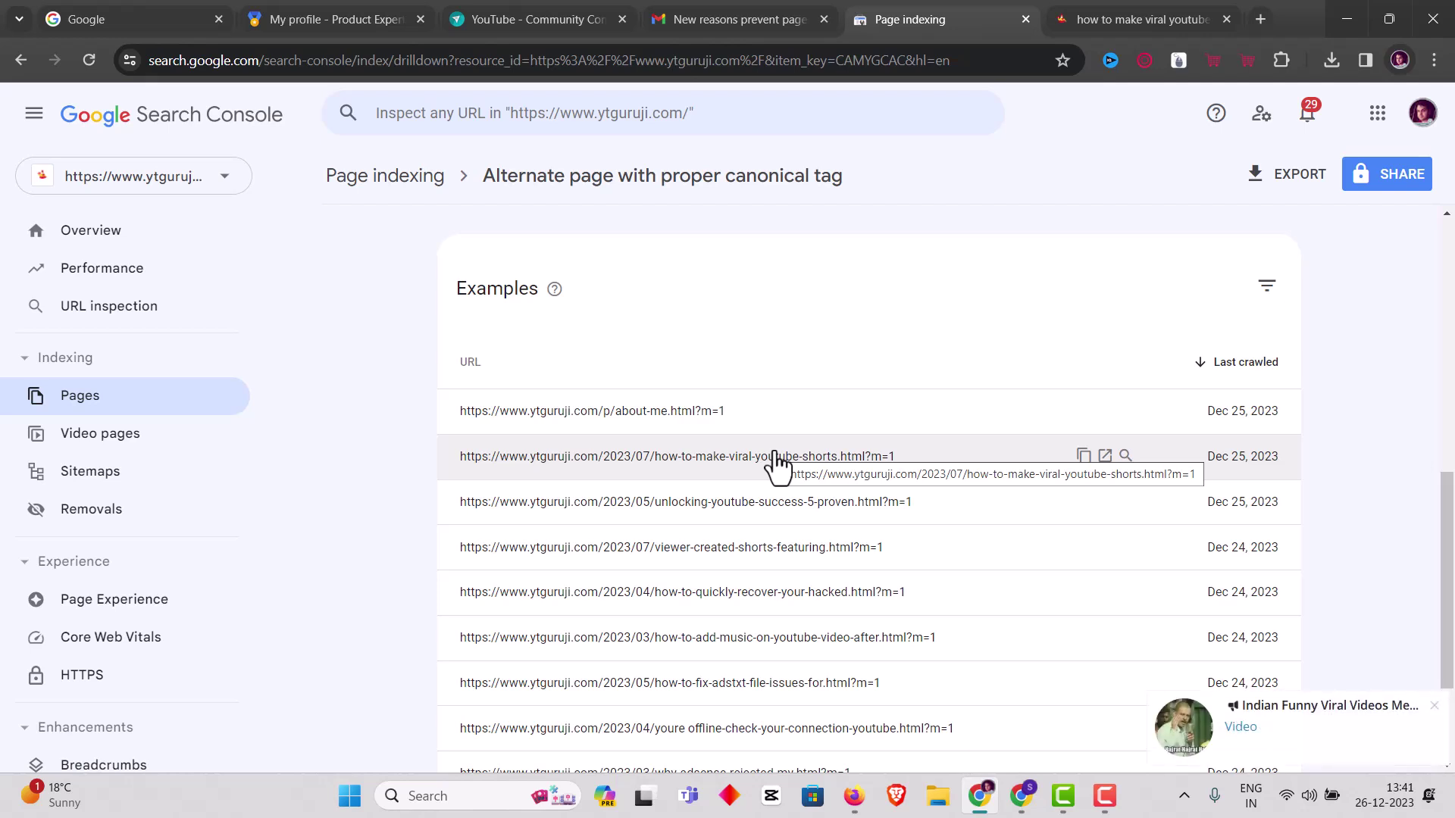
Dismiss the video pop-up notification and open the options of an app among the hidden system tray icons.
click(1434, 706)
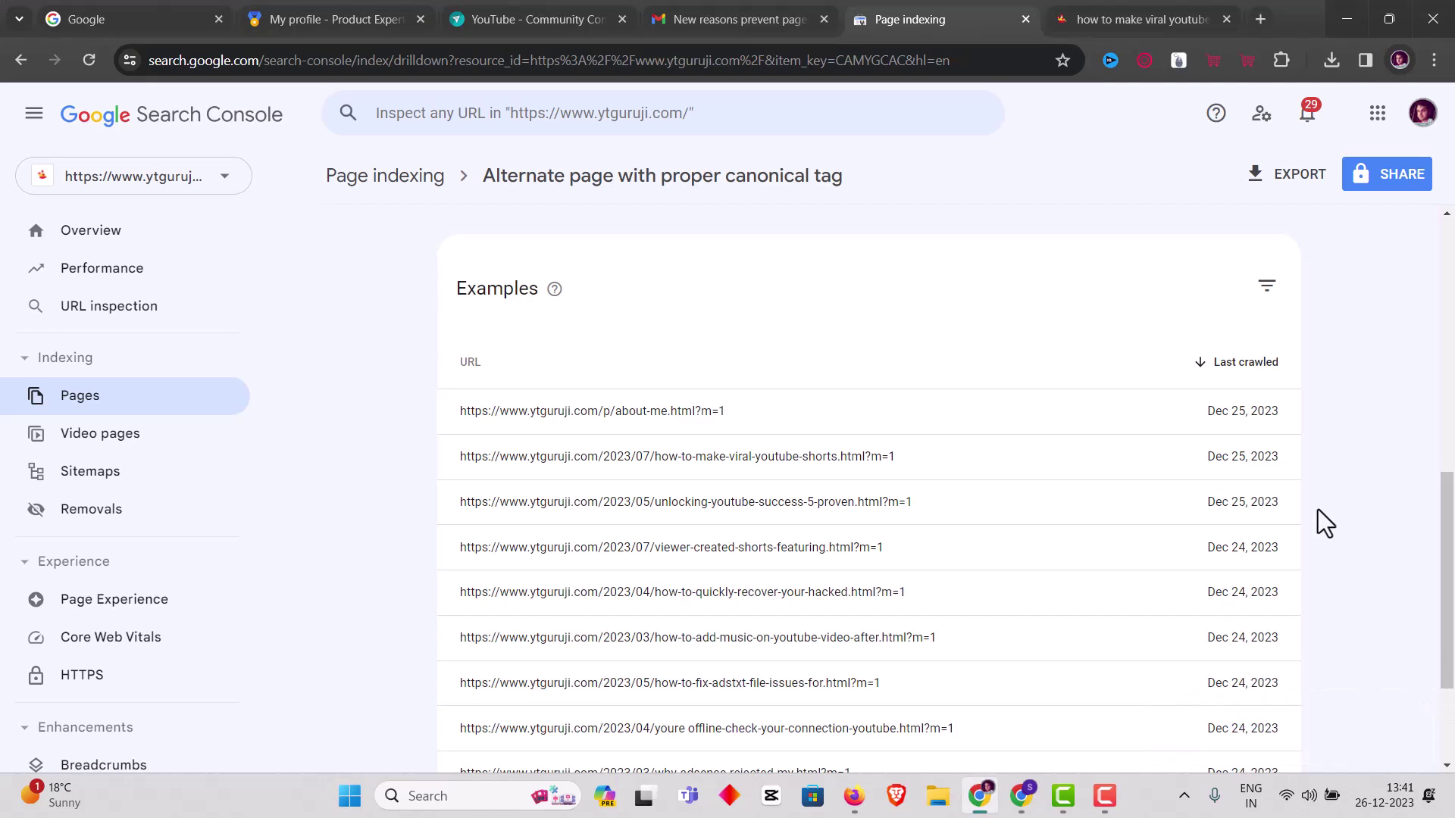
click(1184, 795)
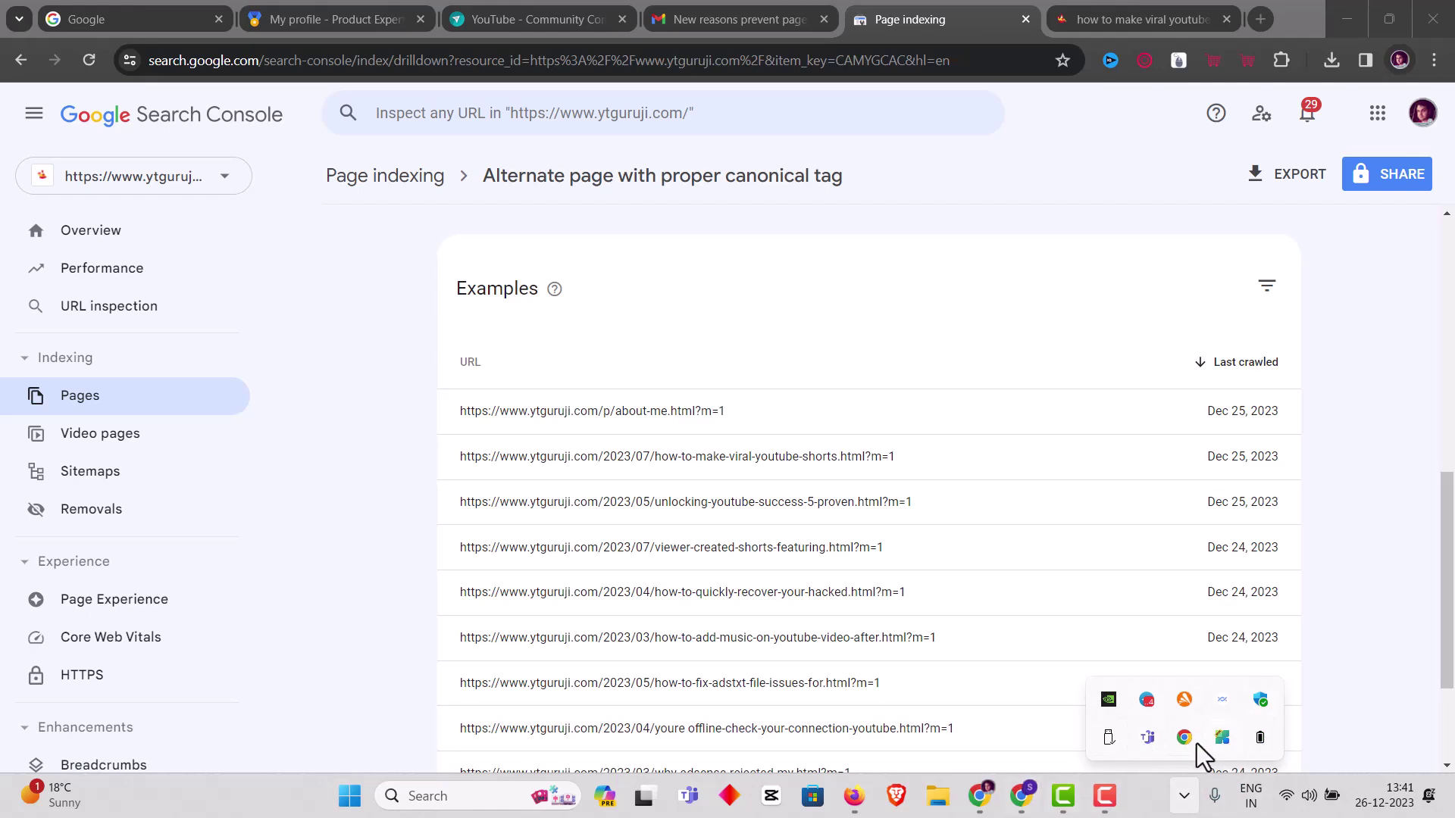
right_click(1144, 709)
click(1184, 685)
click(1384, 562)
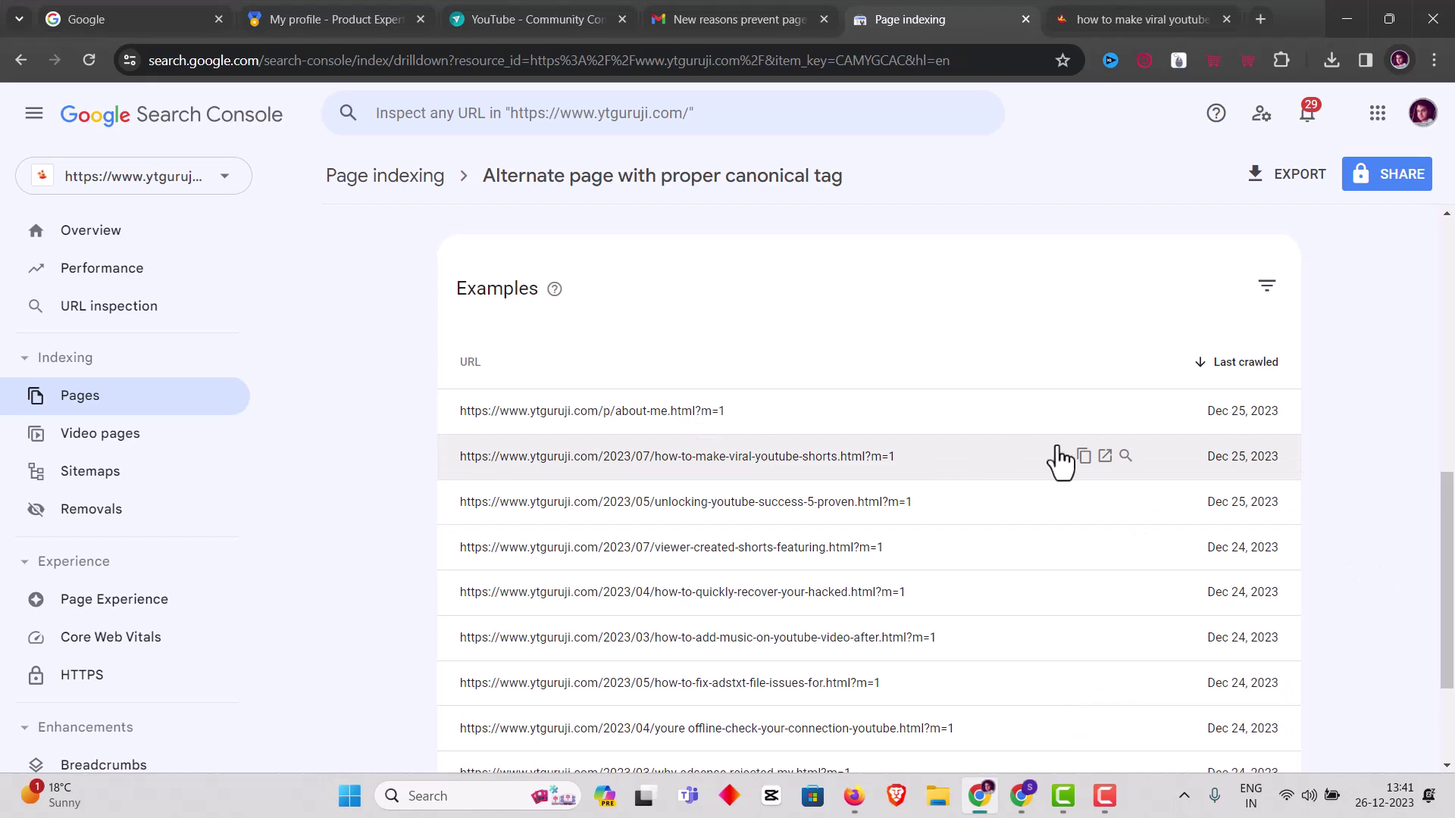
Open the example page about-me.html?m=1 on the live site and look through its content.
mouse_move(1127, 413)
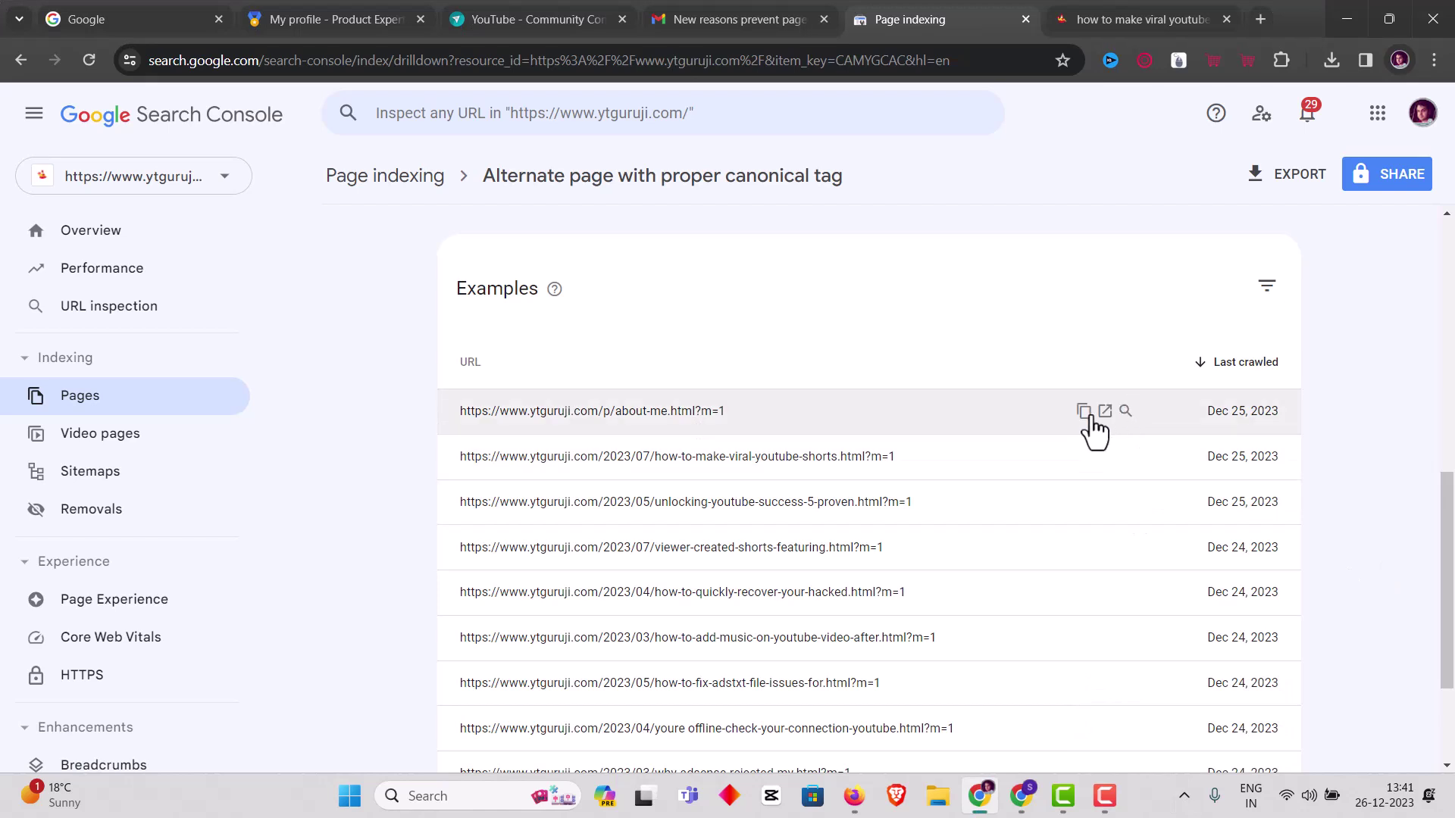
click(1104, 412)
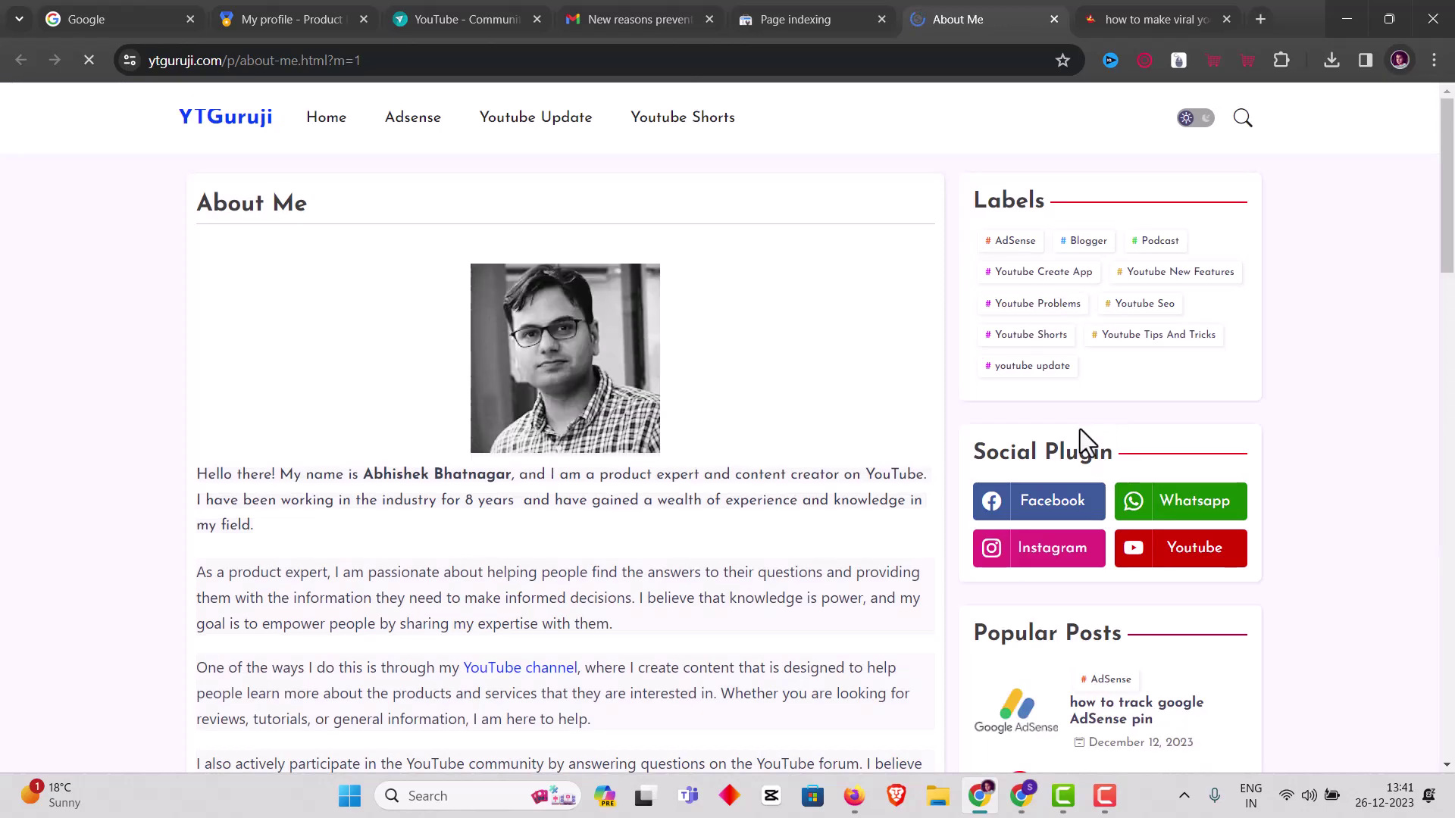
scroll(700, 425, down, 5)
scroll(702, 424, up, 4)
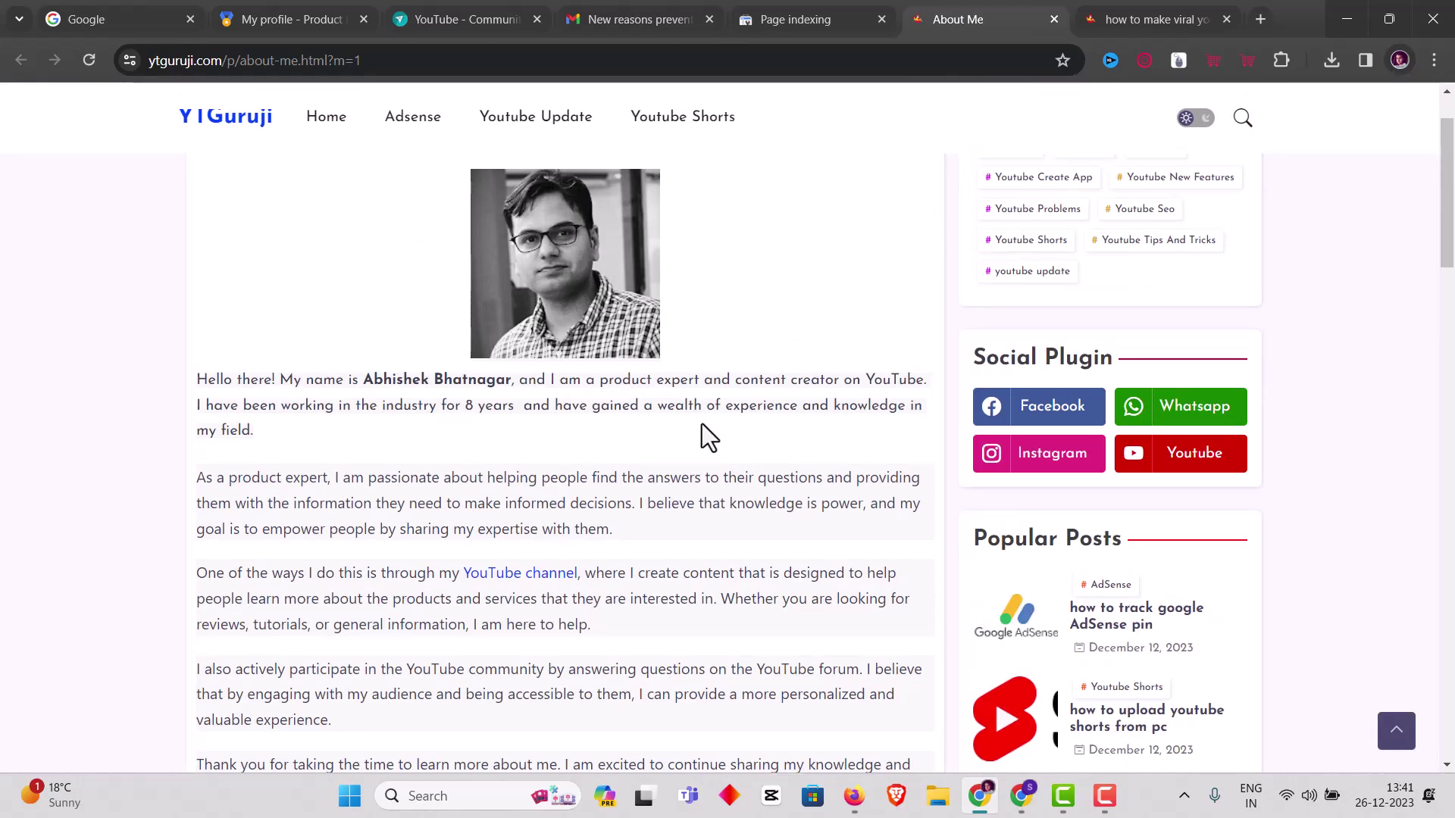
Open the example page how-to-make-viral-youtube-shorts.html?m=1 from the report, close the older copy of the article, and look through it.
click(820, 13)
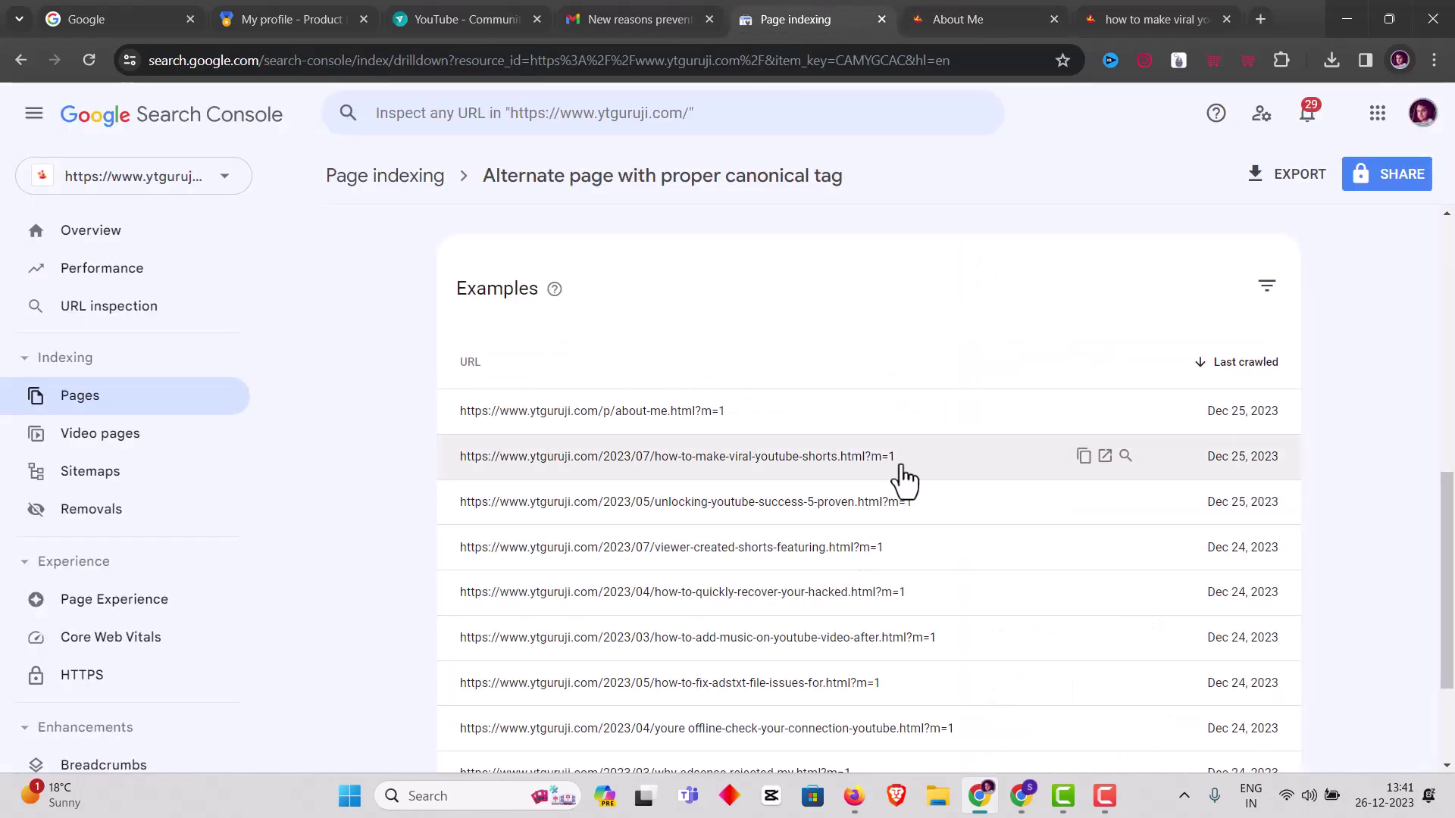
click(1106, 458)
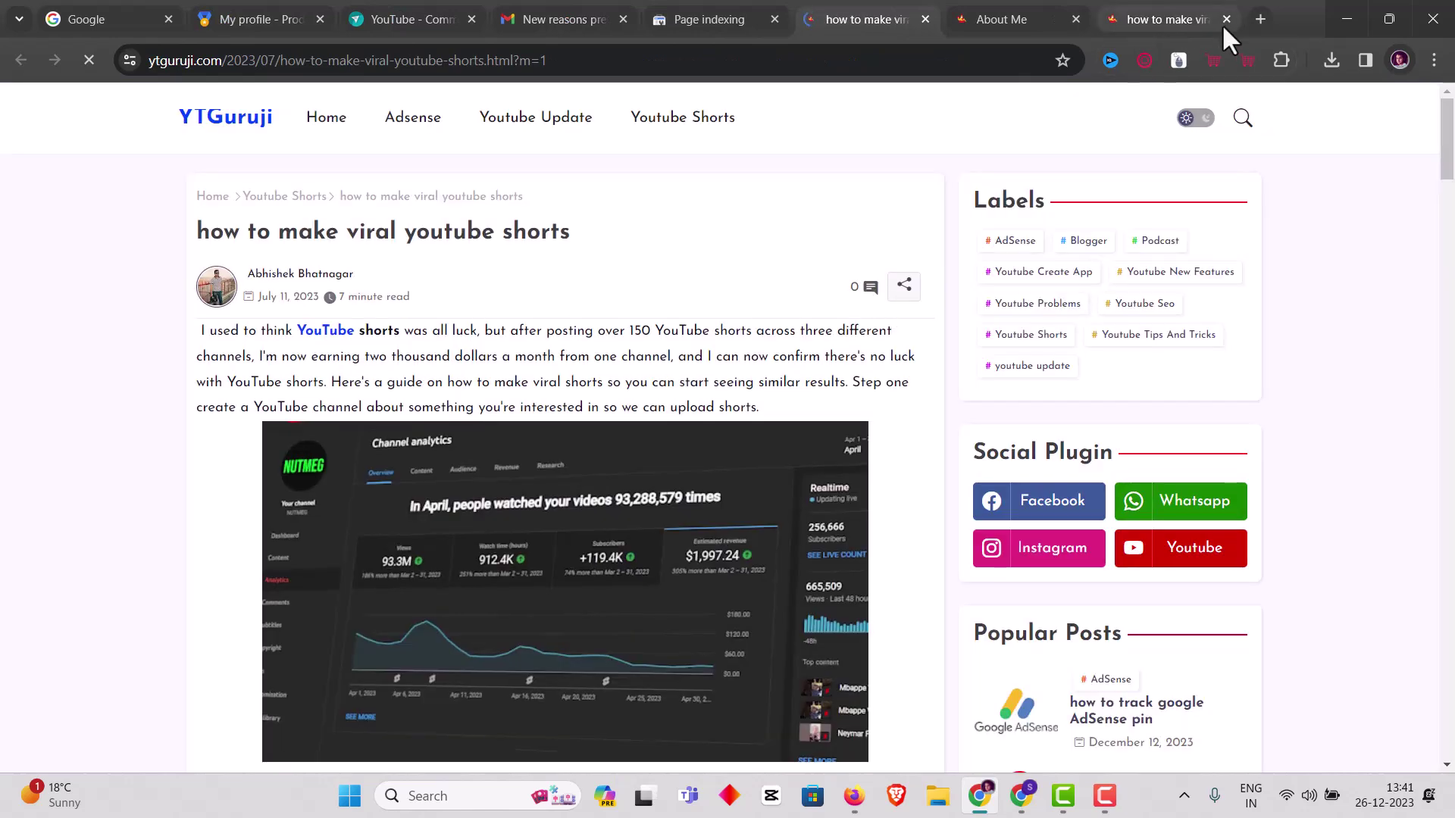
click(1225, 19)
scroll(865, 374, down, 5)
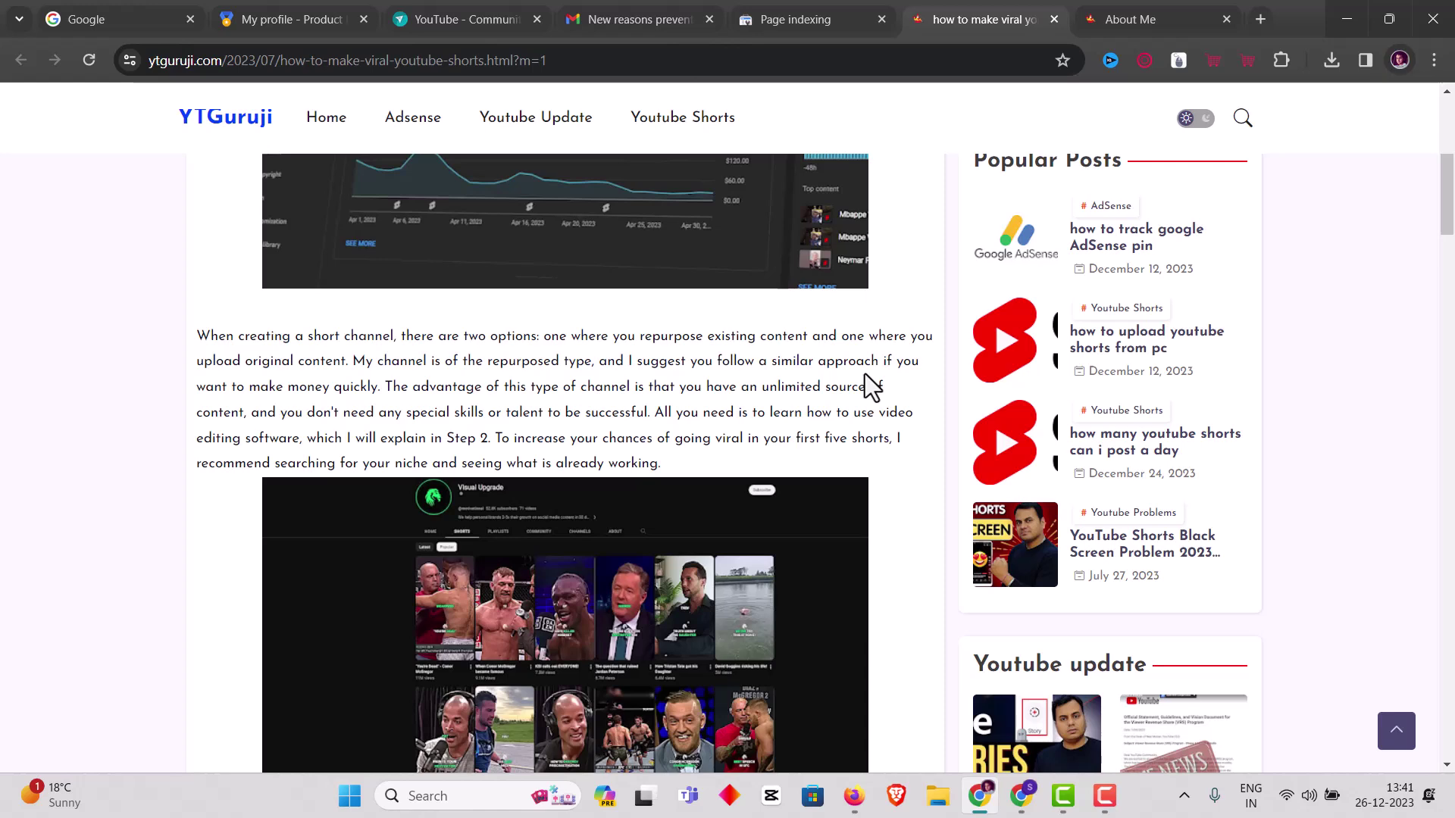
scroll(754, 436, up, 3)
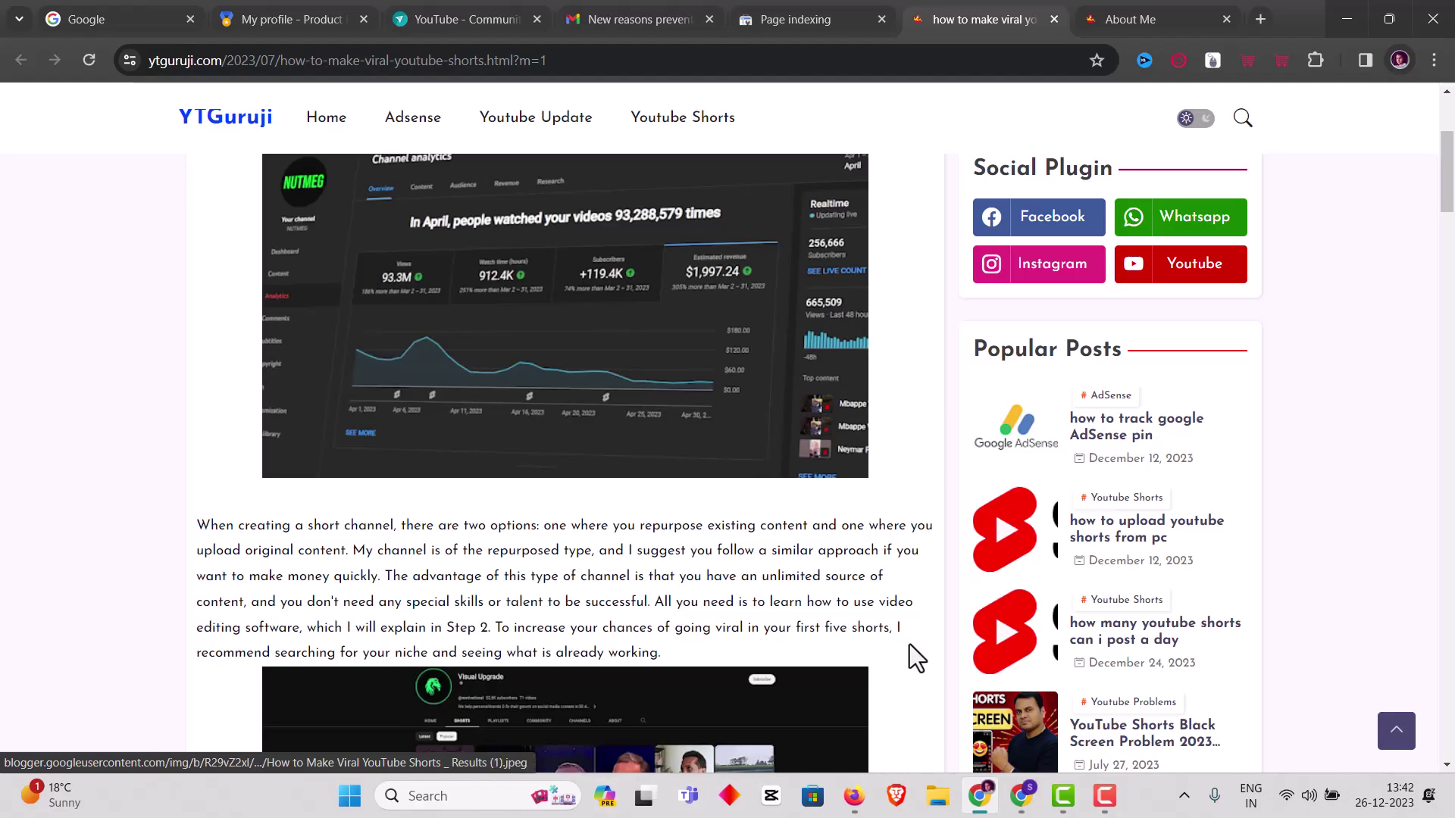
Check the Search Console indexing e-mail in Gmail, then return to the canonical tag report in Search Console.
key(ctrl+shift+Tab)
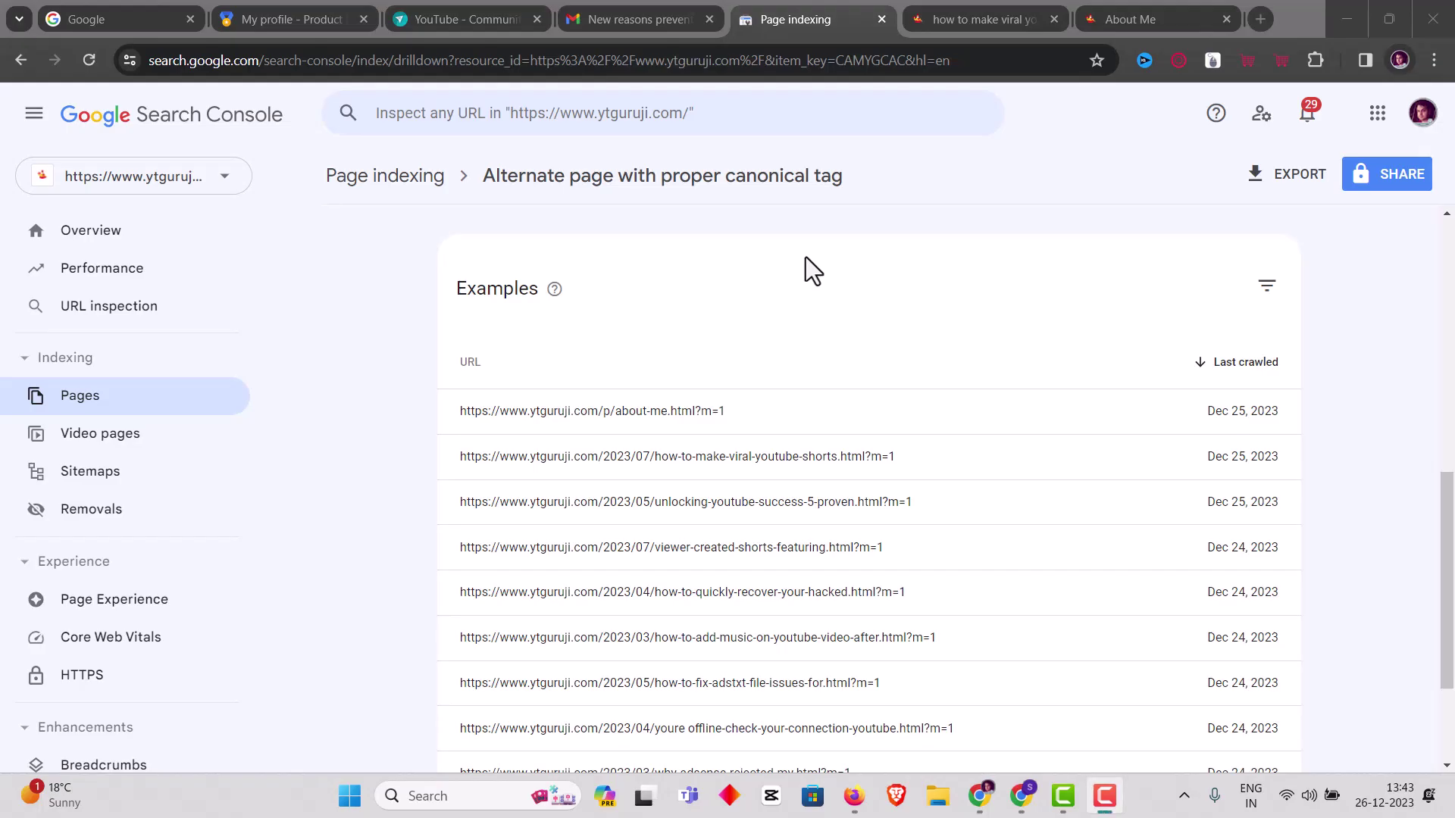
click(650, 30)
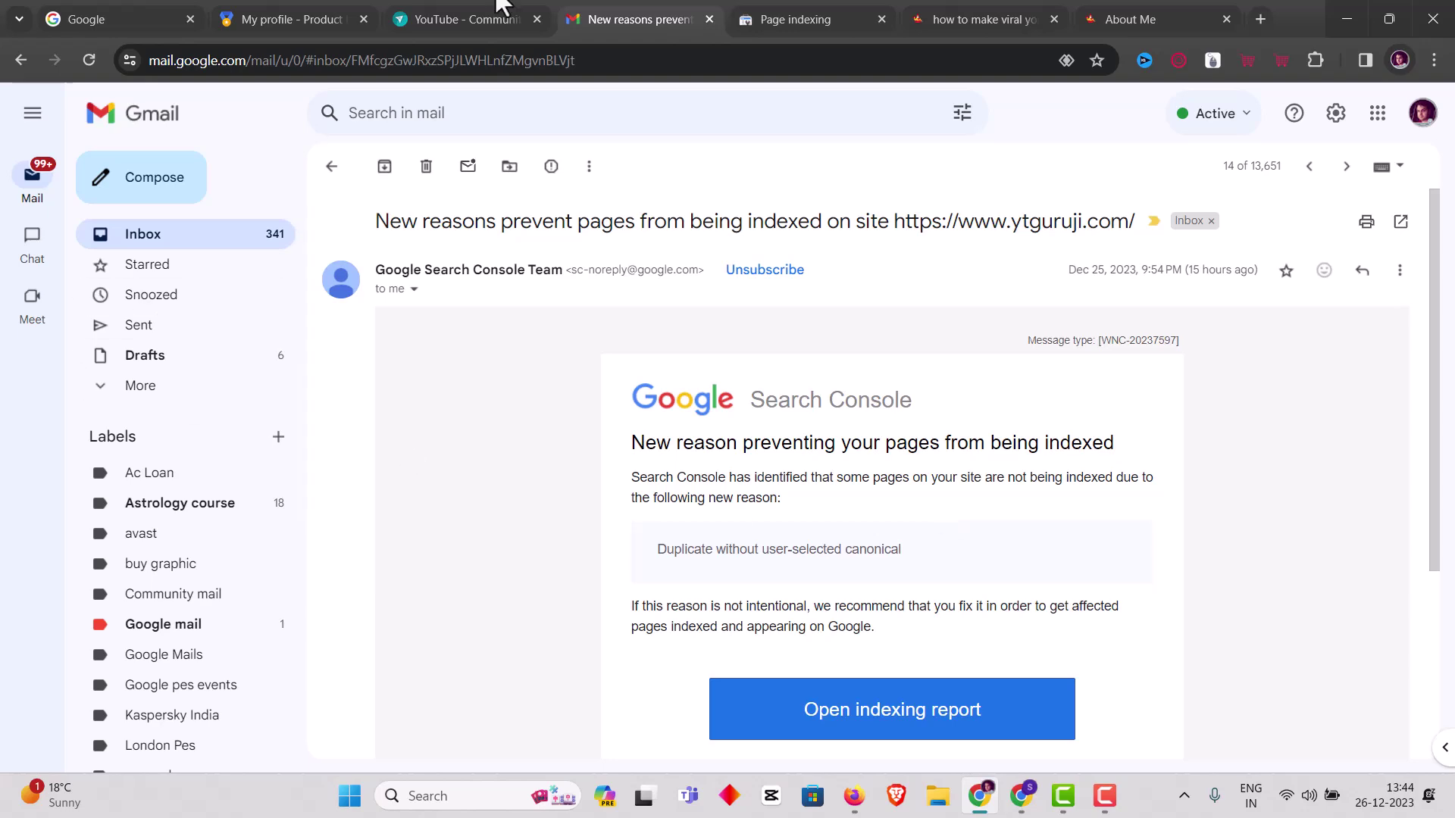
click(804, 18)
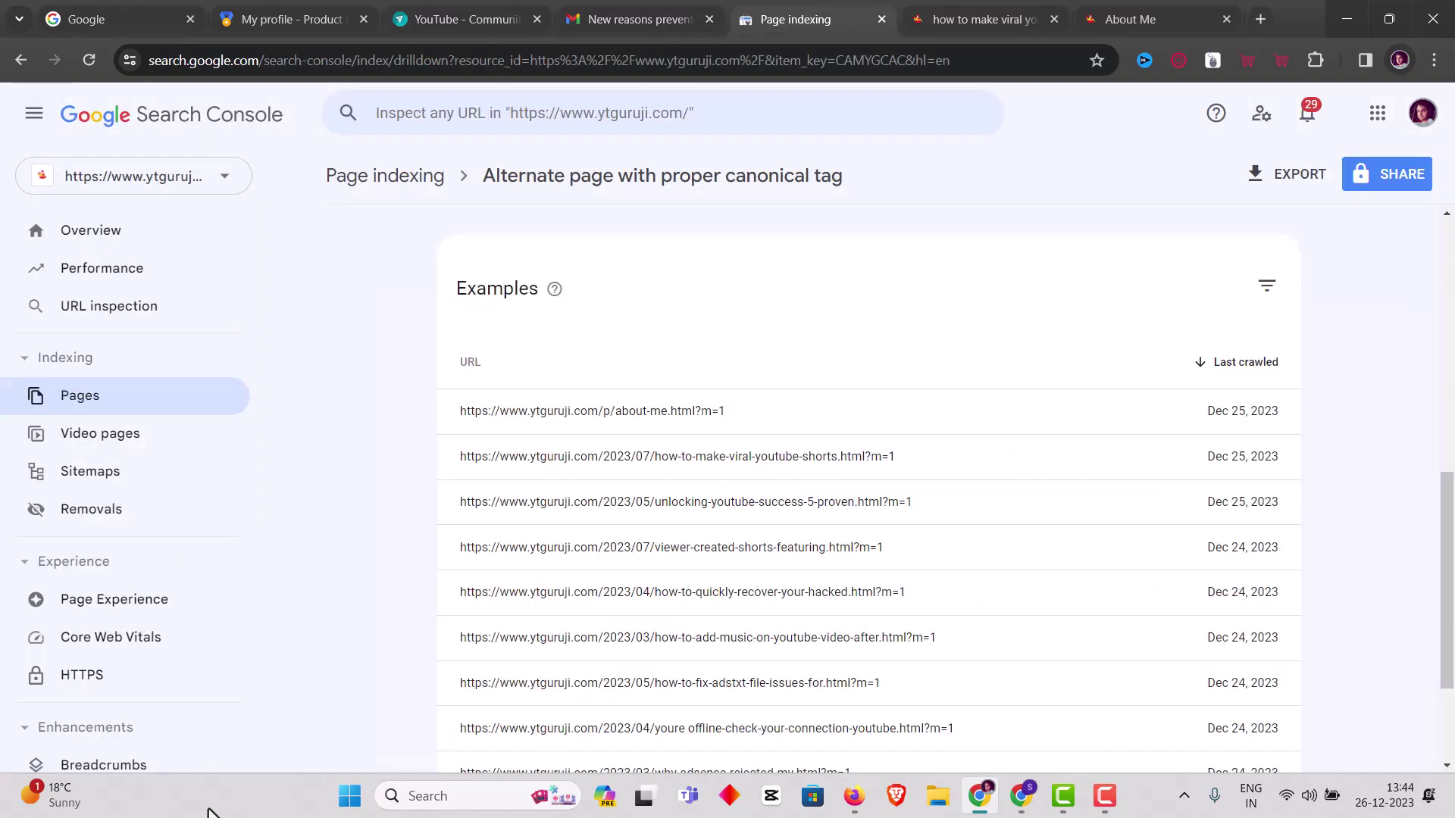
Inspect the about-me.html?m=1 URL, review its crawl and indexing details, and inspect its user-declared canonical.
click(758, 434)
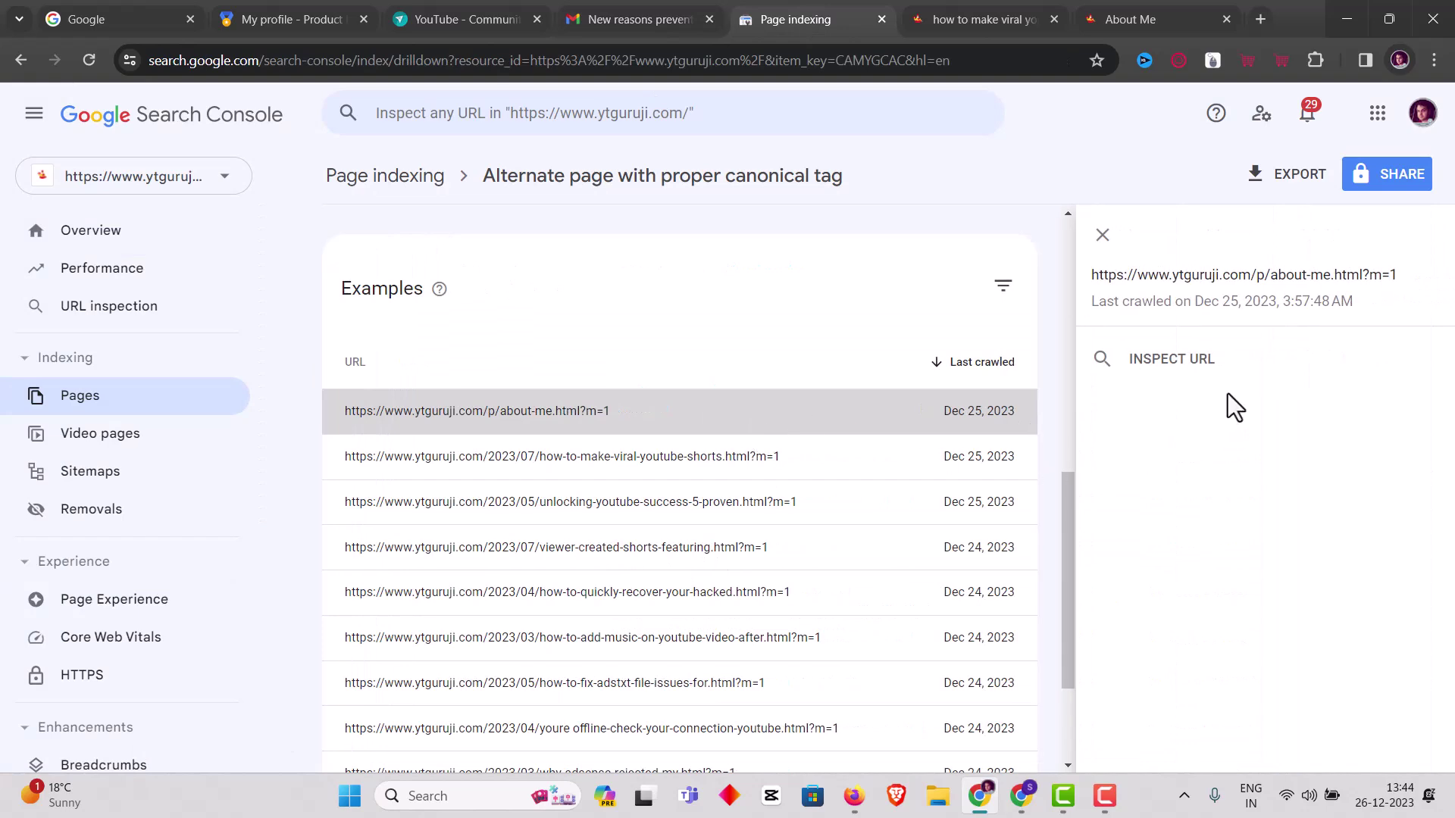
click(1221, 368)
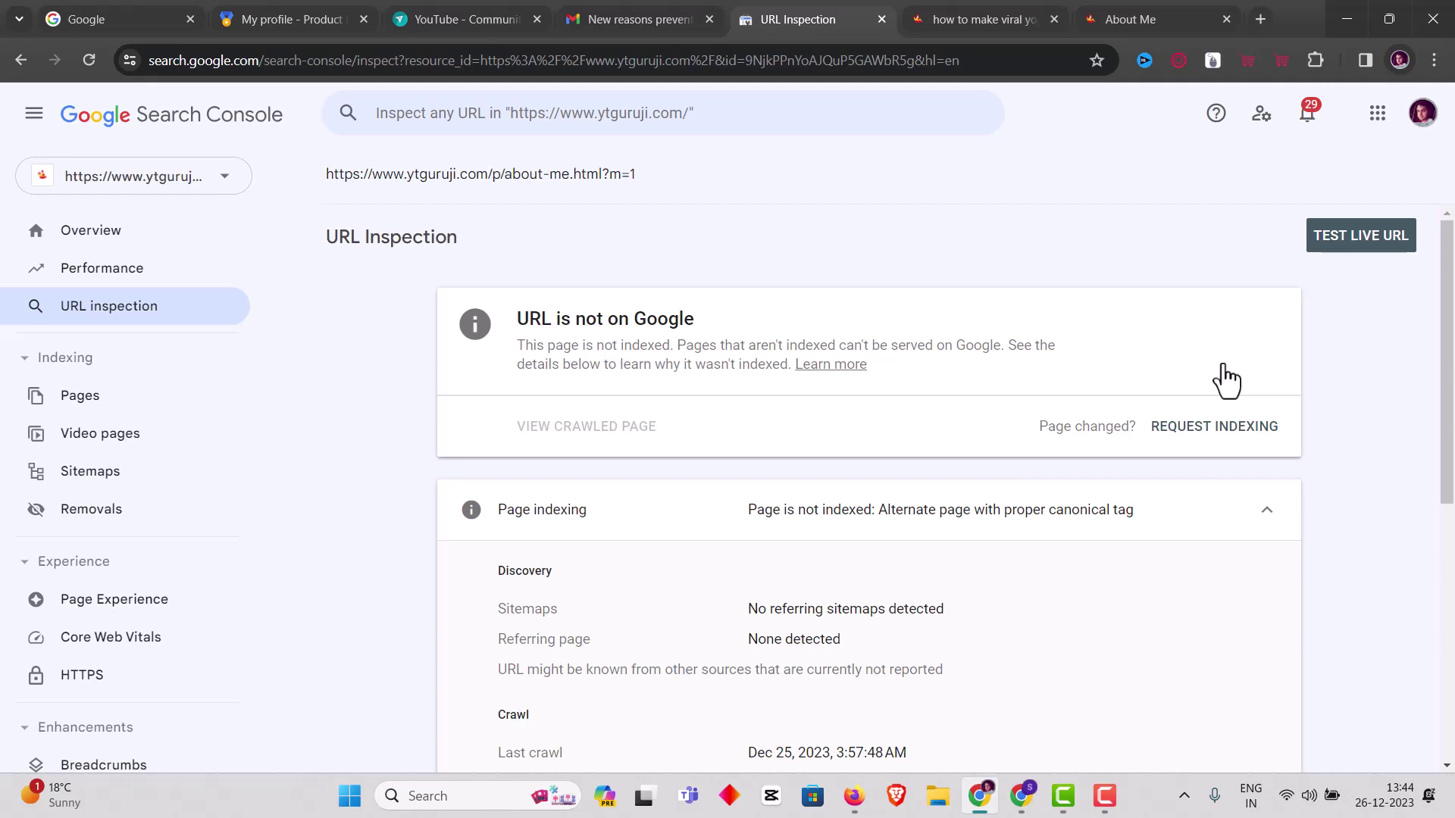
scroll(1229, 375, down, 2)
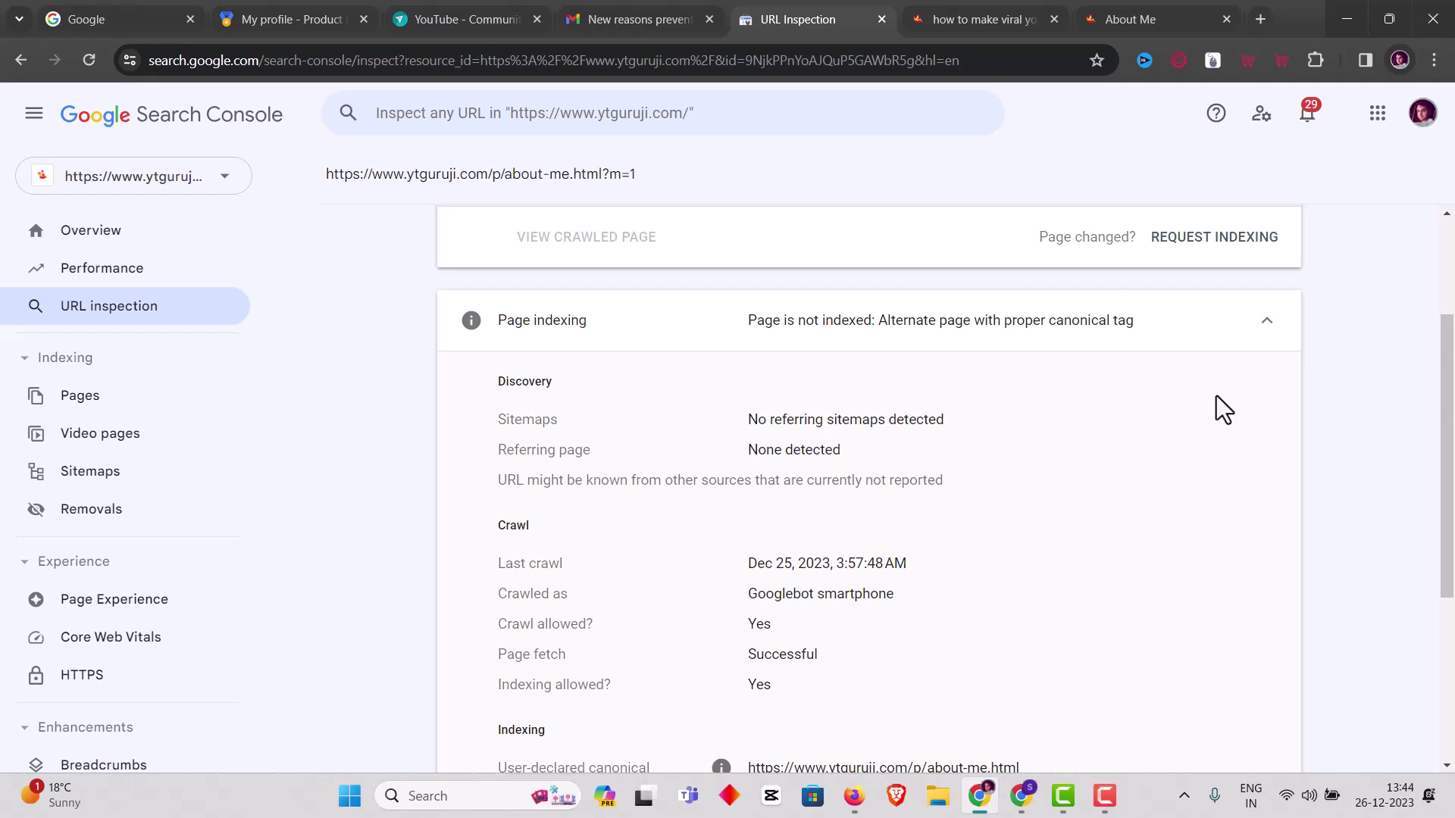
scroll(1116, 479, down, 2)
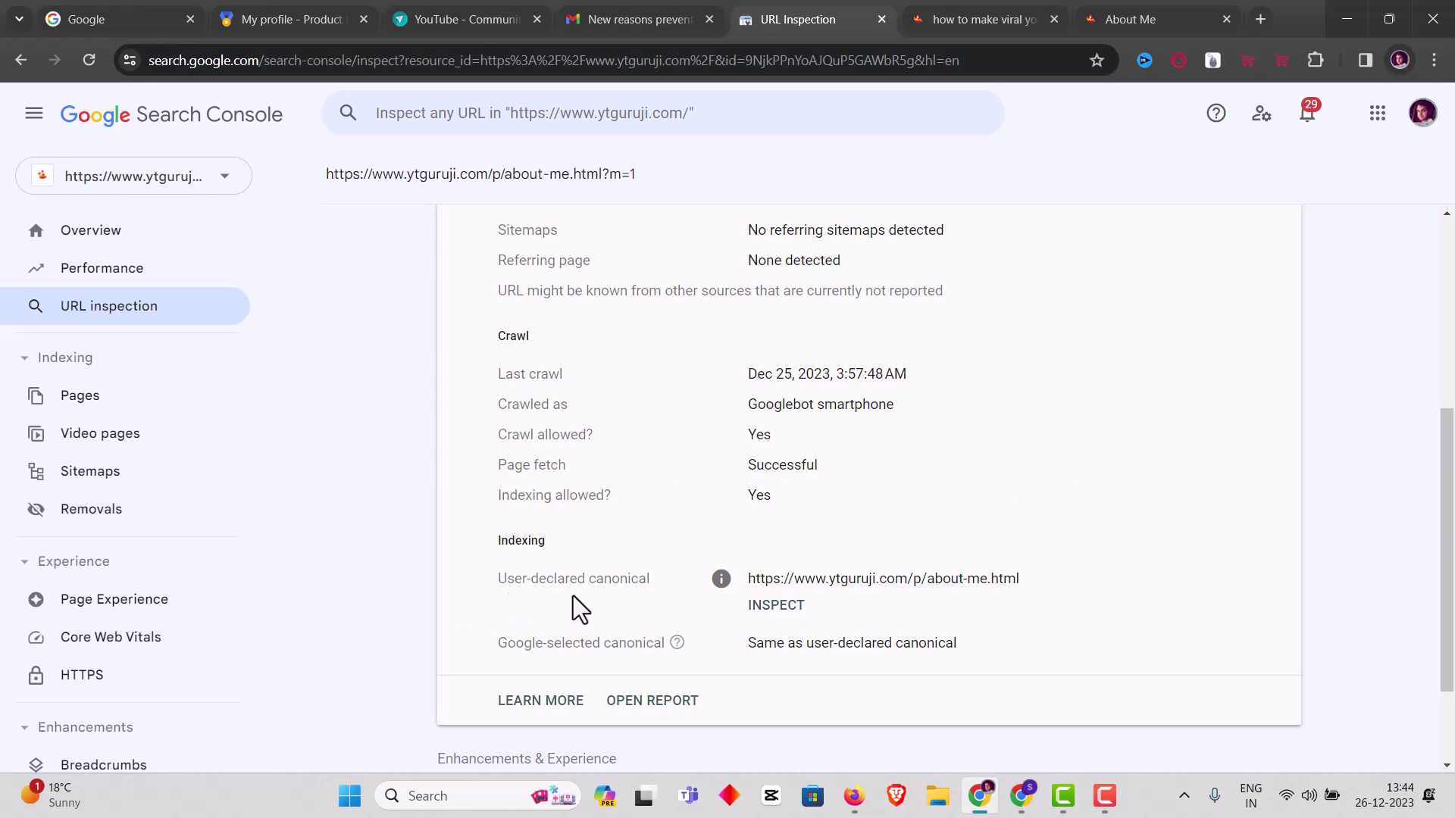
click(776, 611)
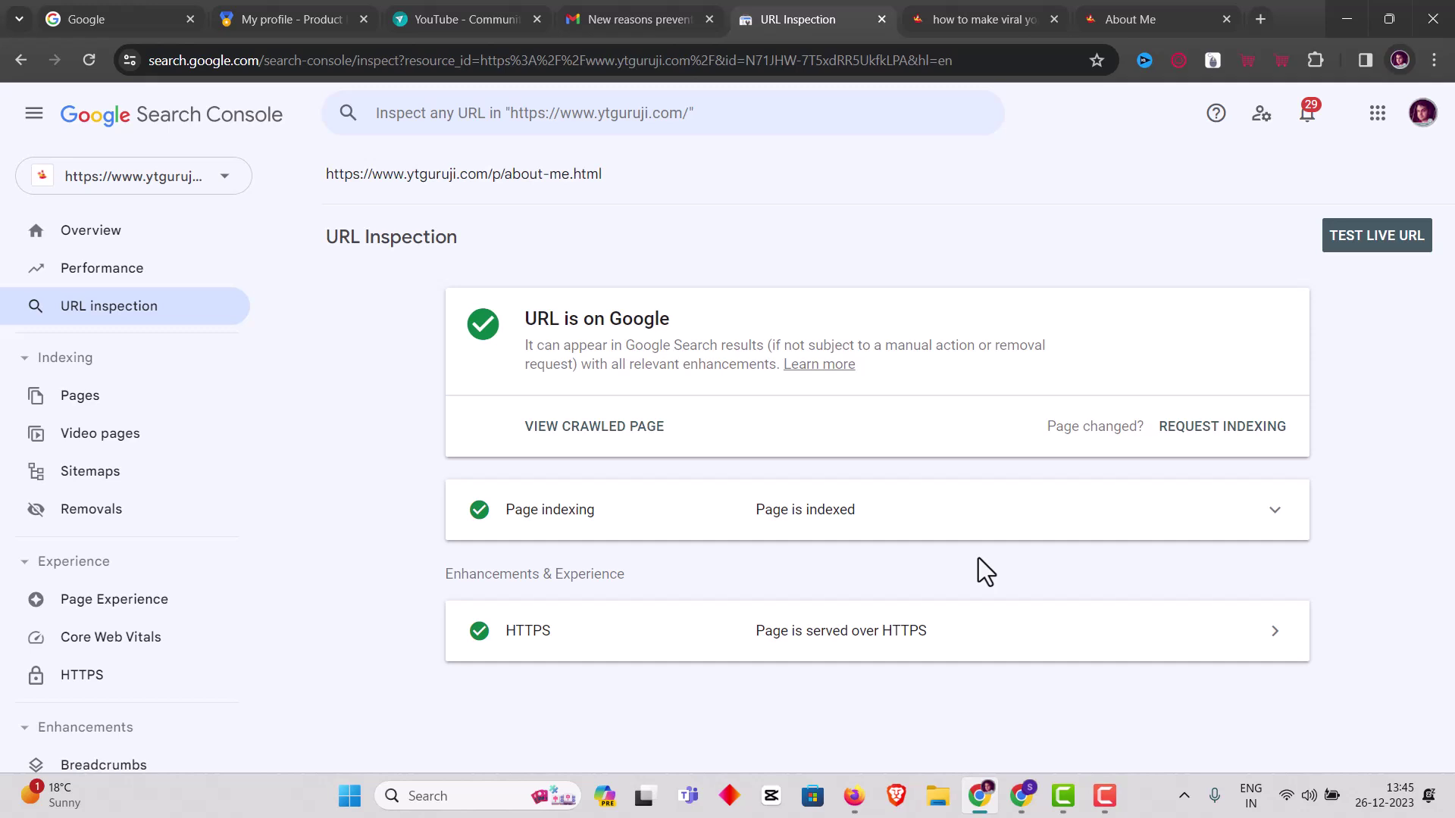
Run a live test on the canonical about-me.html URL and request indexing for it.
click(1360, 246)
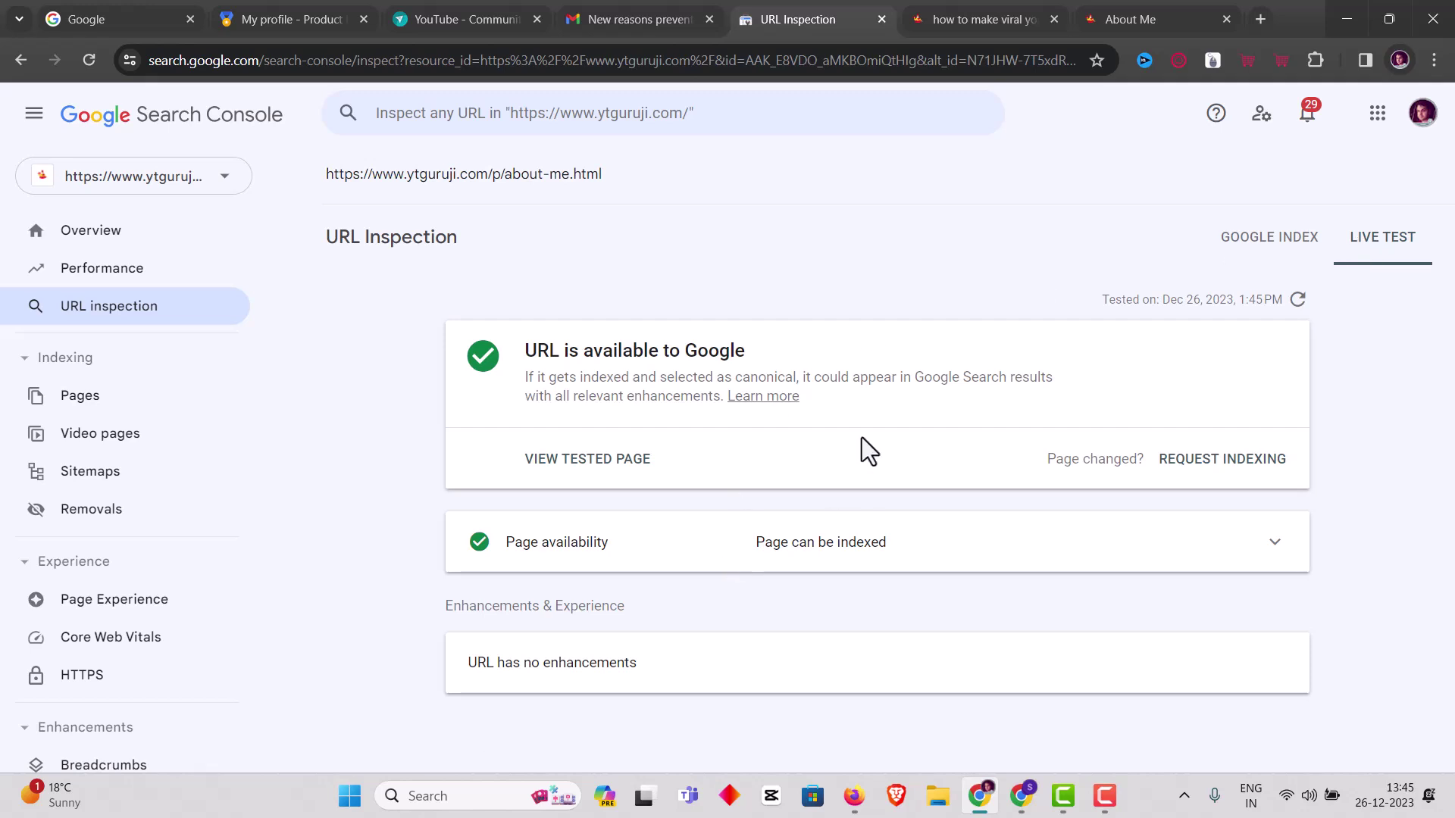
click(626, 466)
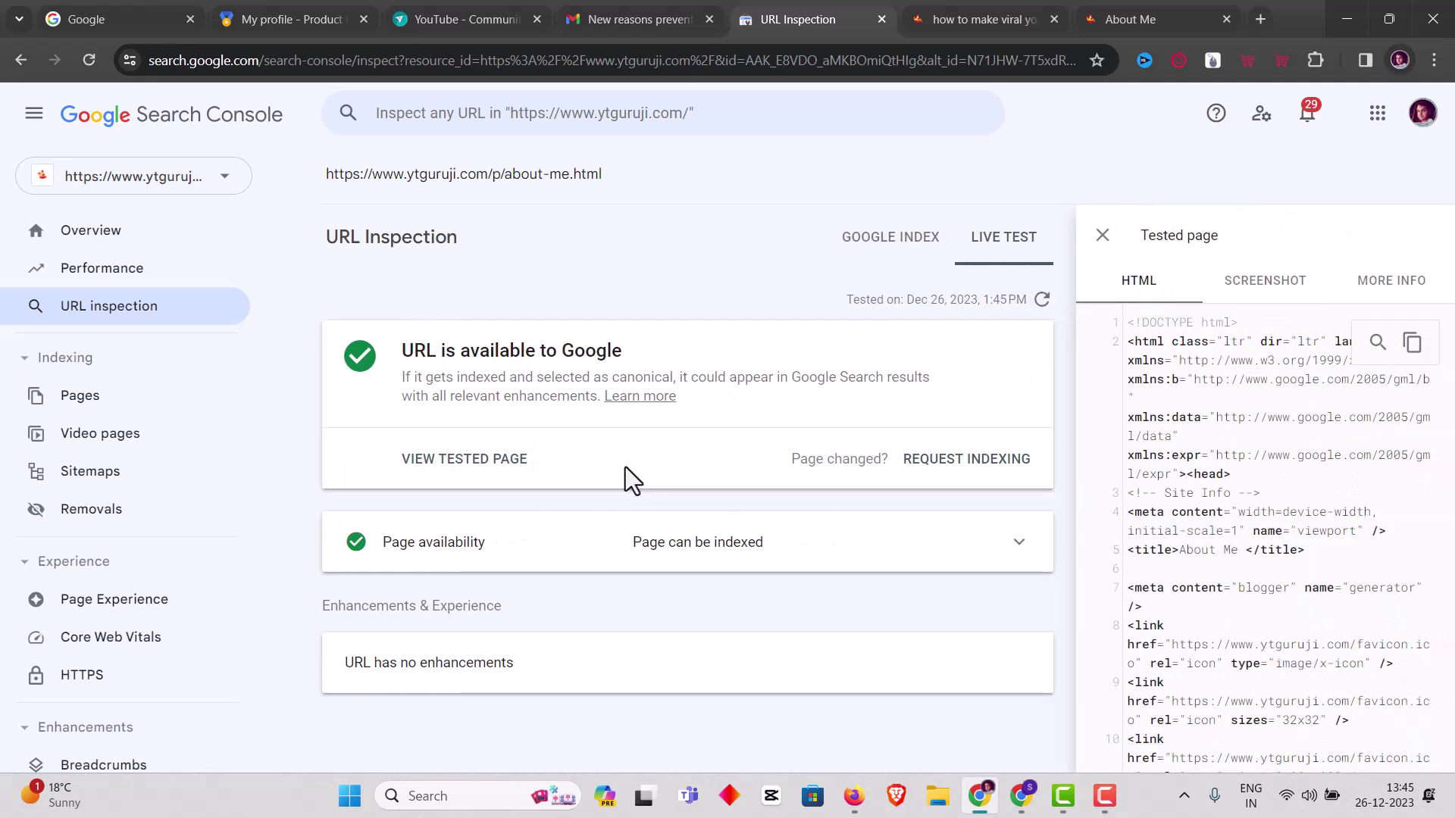
click(963, 470)
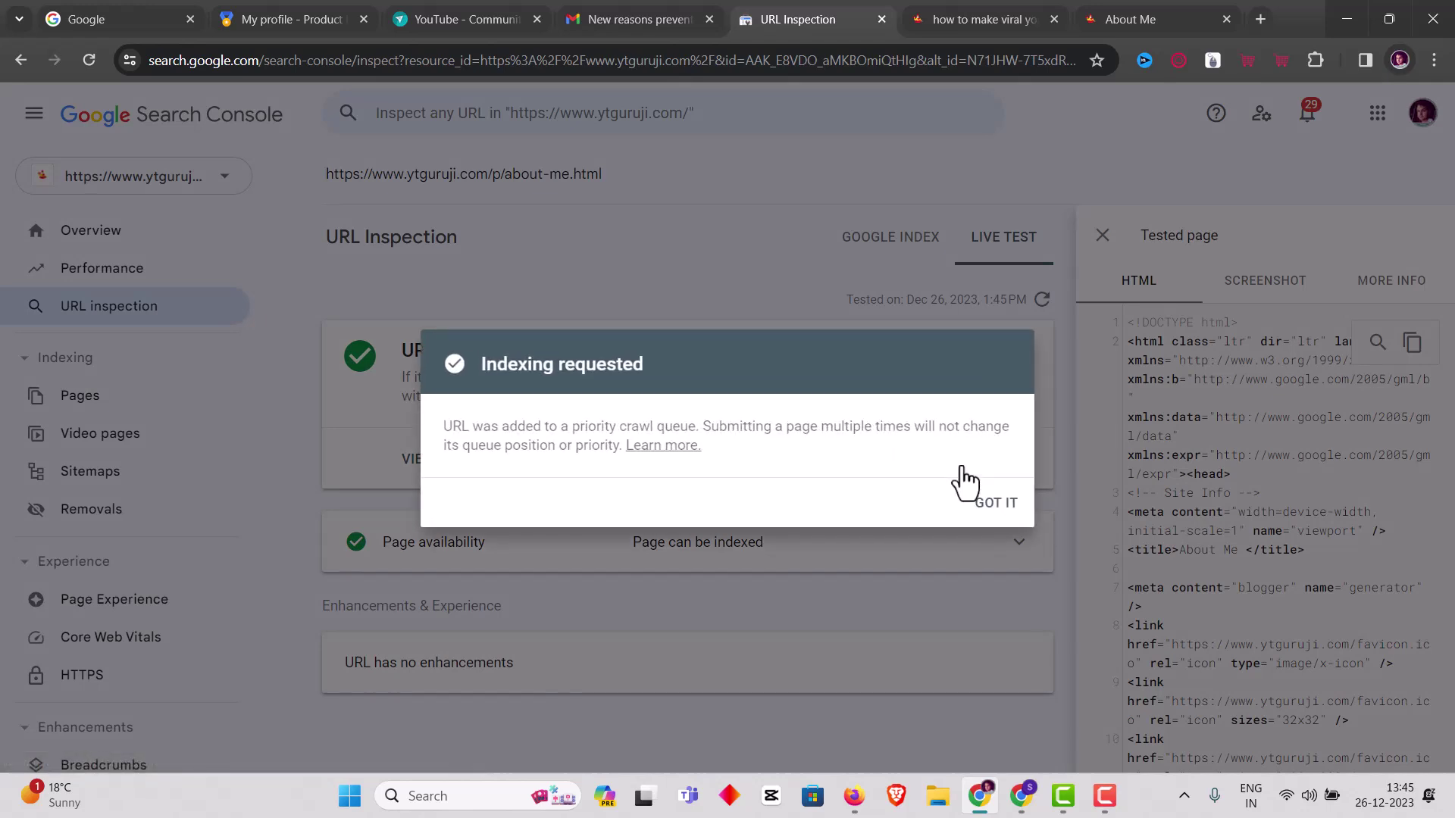
click(999, 510)
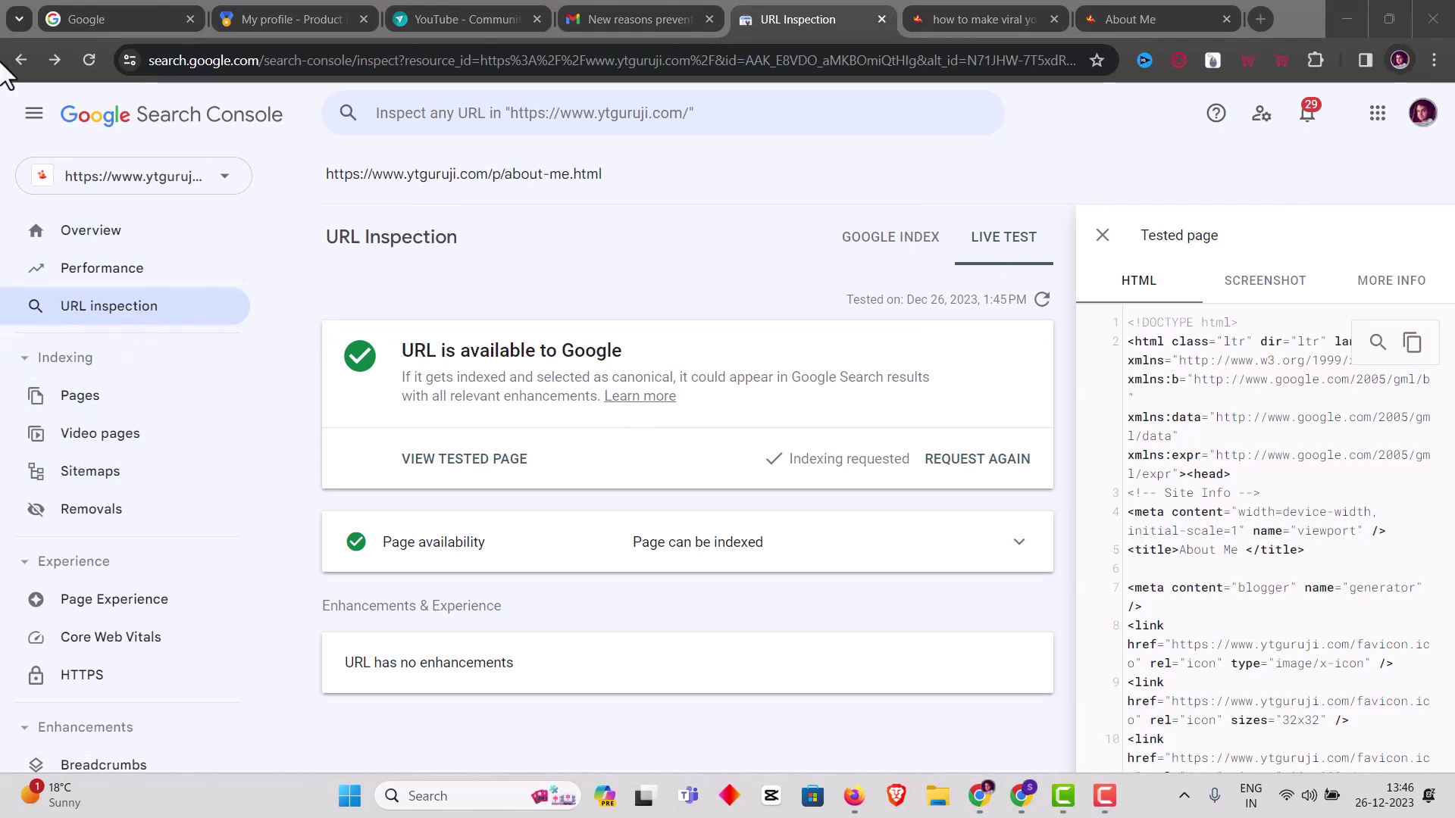
Go back to the "Alternate page with proper canonical tag" report, close the URL details, and reload the report.
click(27, 58)
click(27, 58)
click(27, 59)
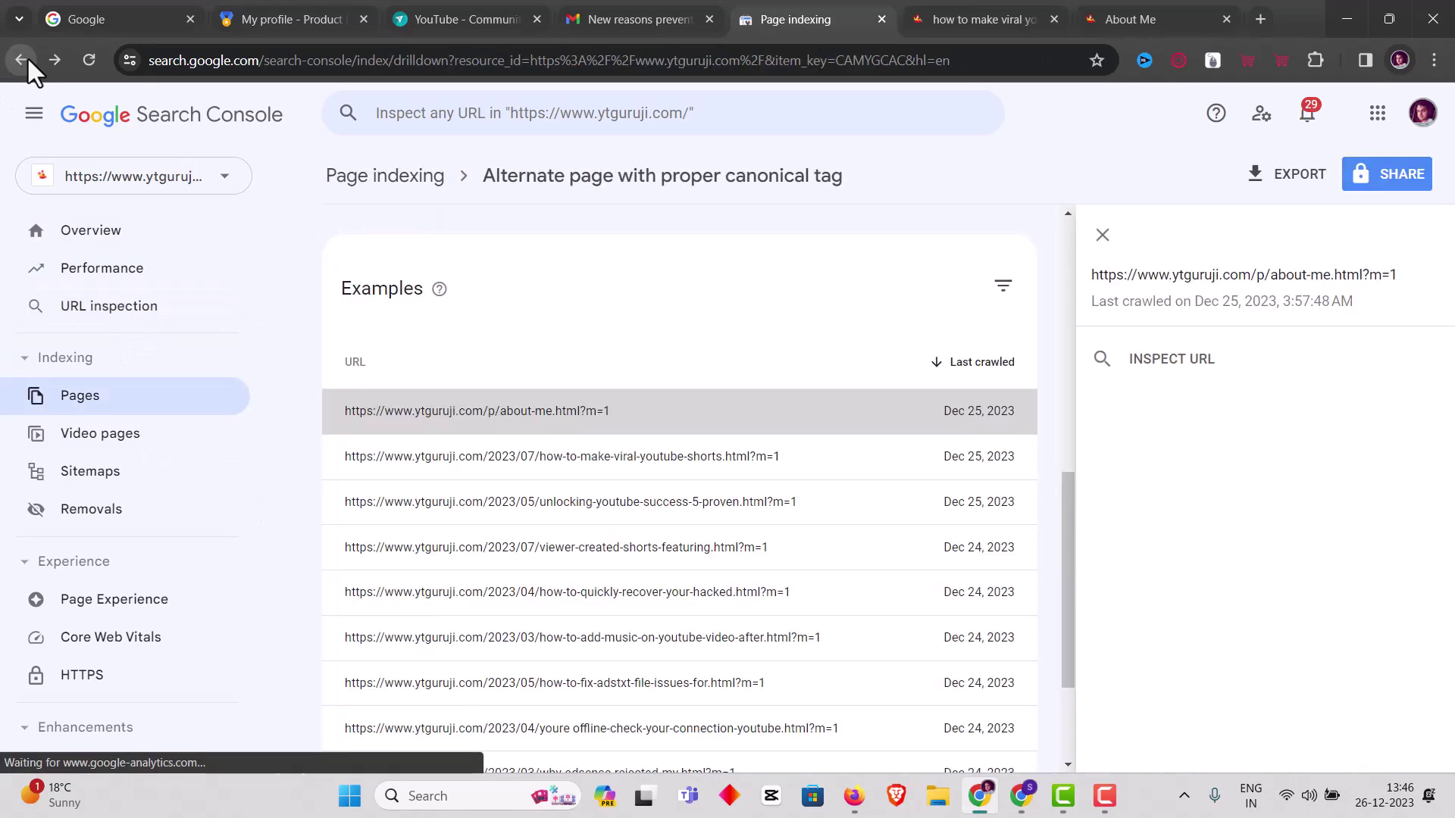
click(1103, 237)
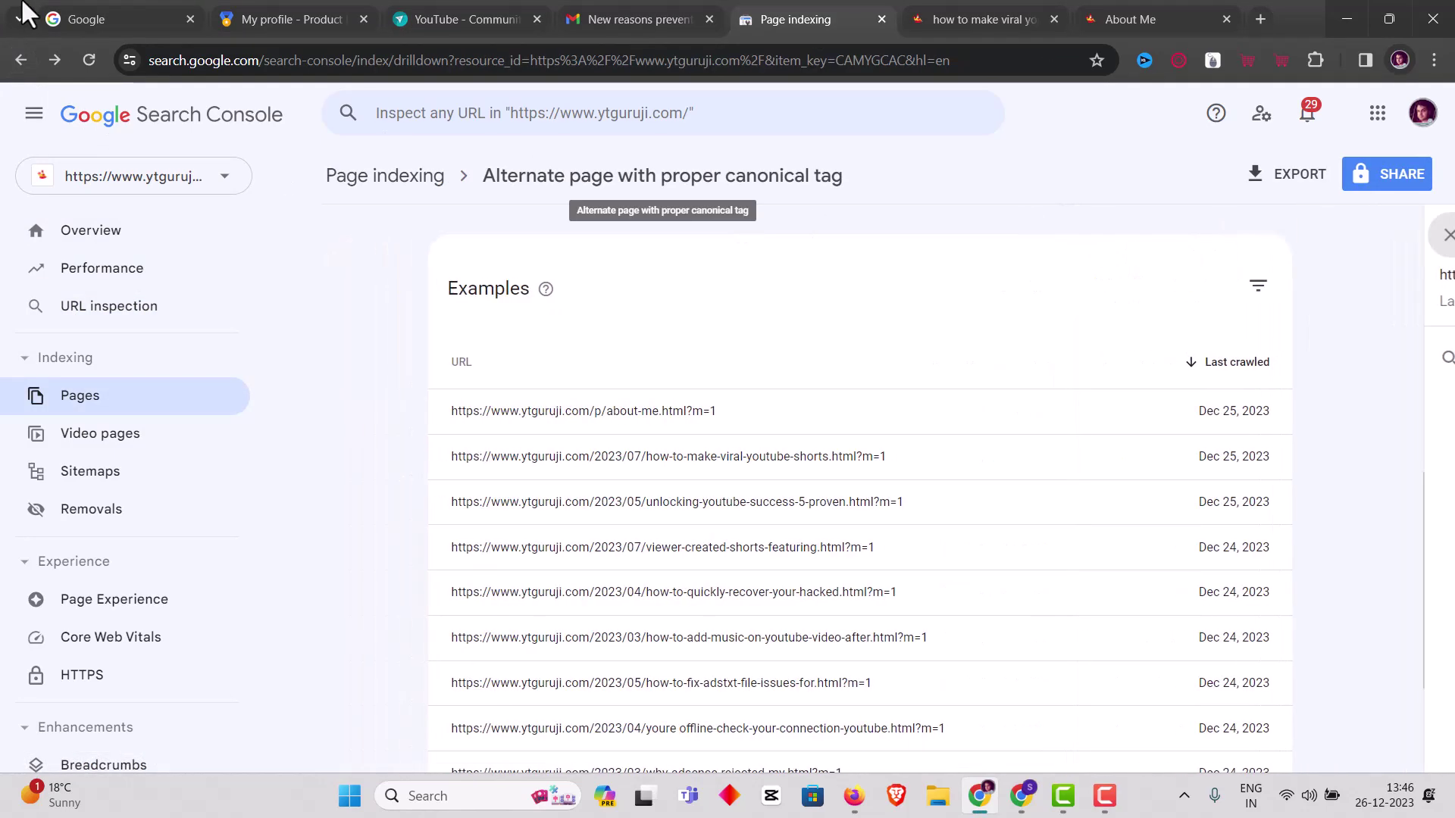
click(85, 61)
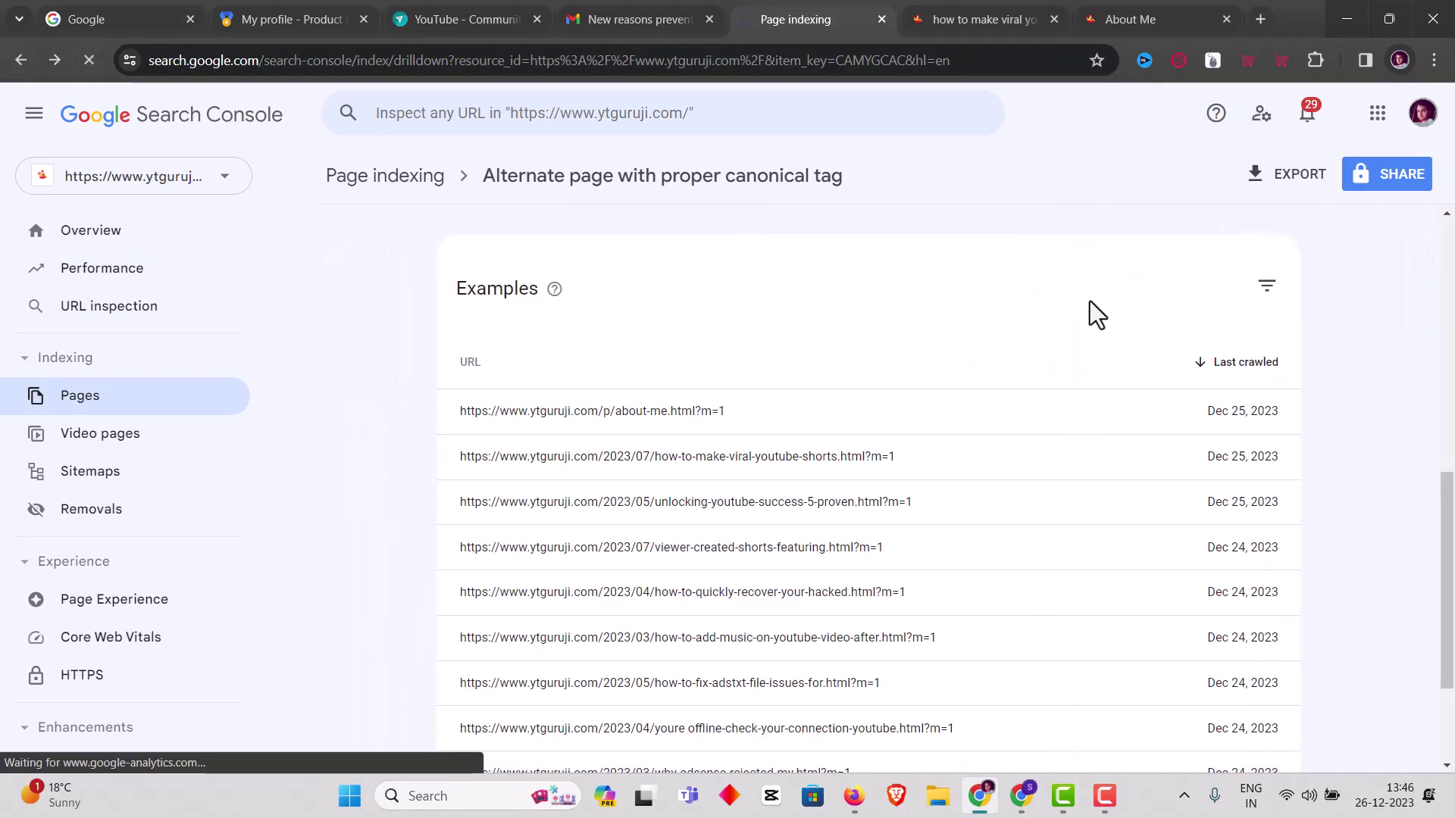
Inspect the how-to-make-viral-youtube-shorts.html?m=1 URL and review its crawl details and user-declared canonical.
scroll(1084, 341, down, 3)
scroll(1083, 397, down, 3)
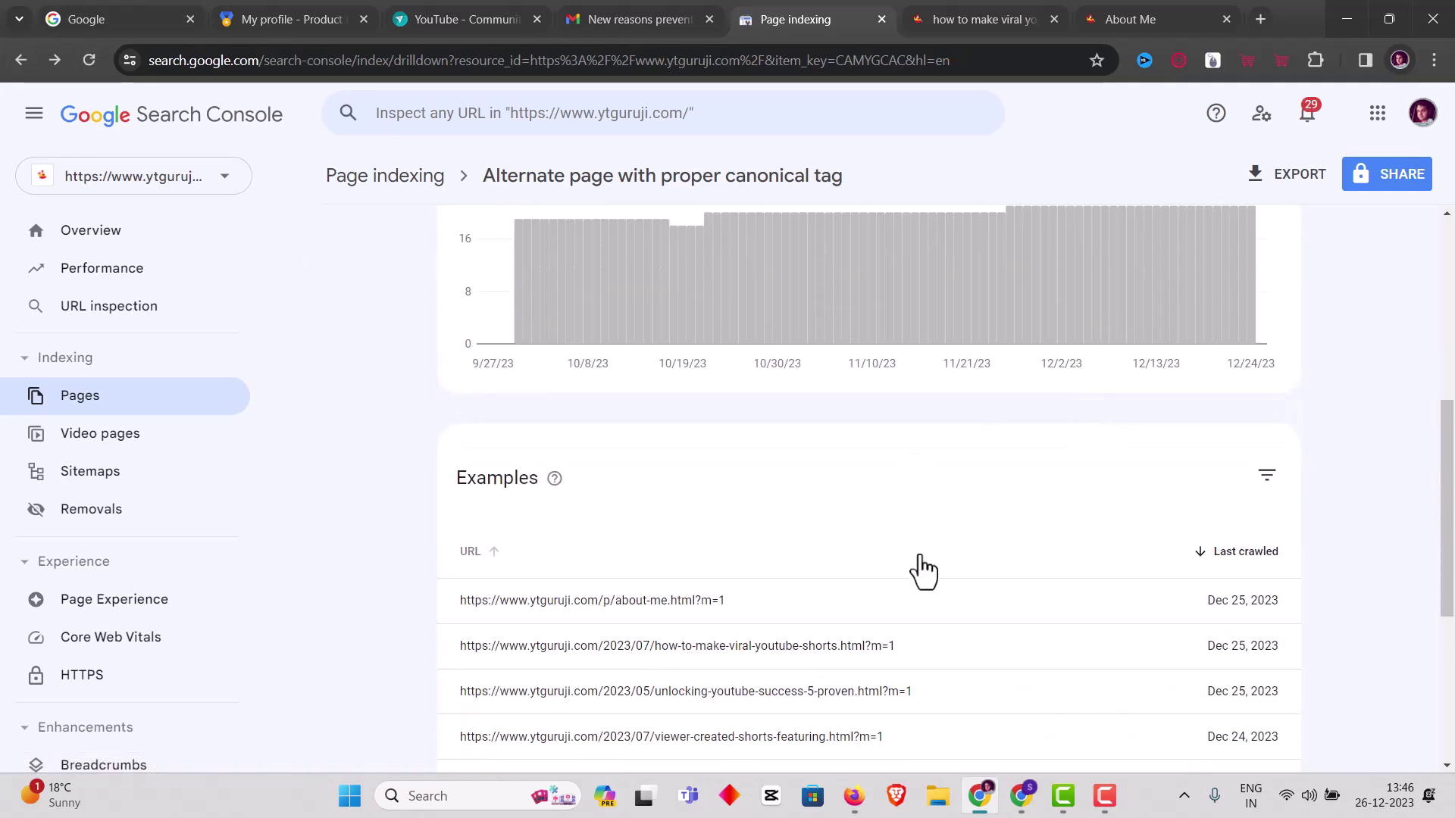
click(871, 656)
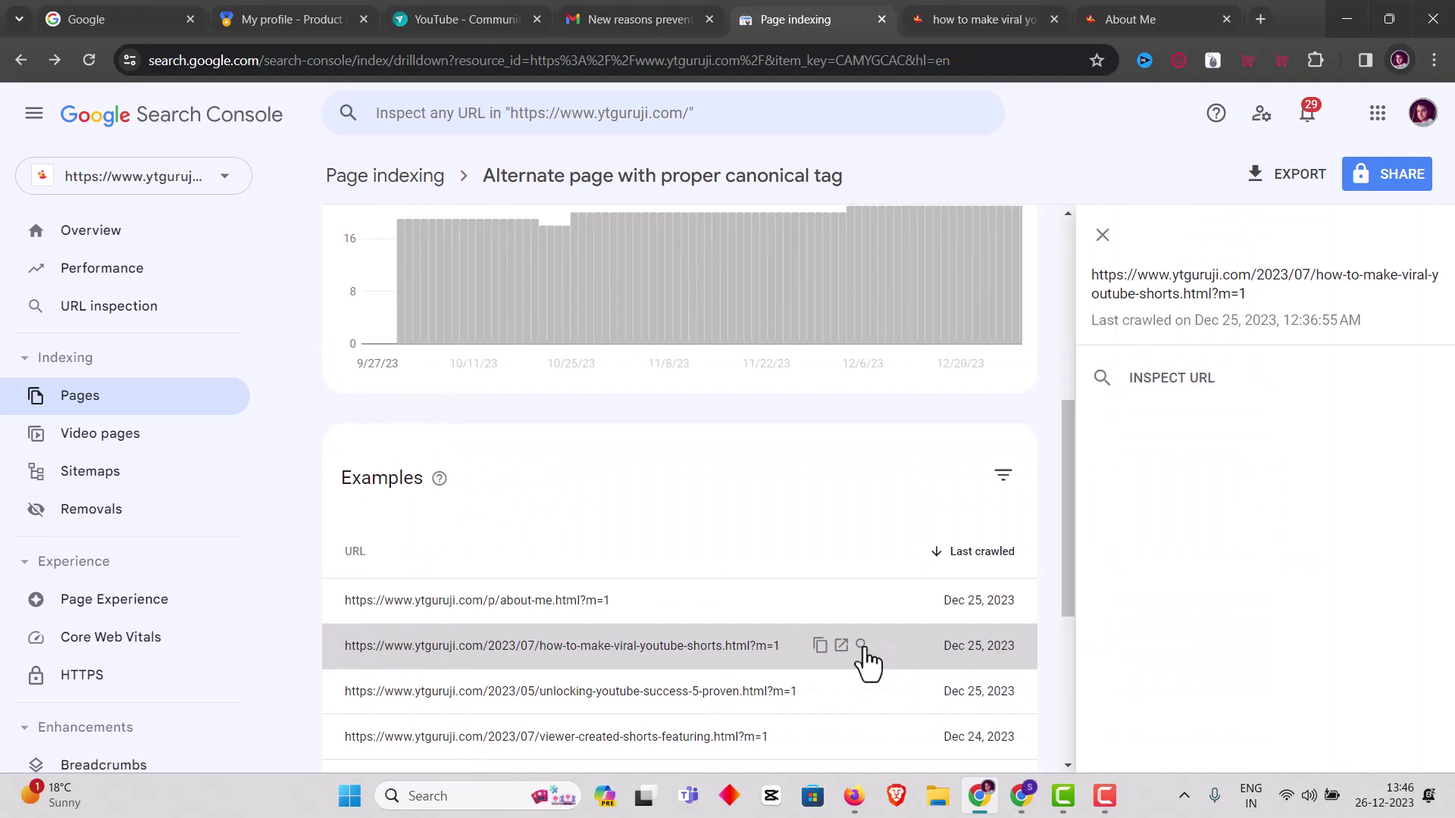
click(1177, 401)
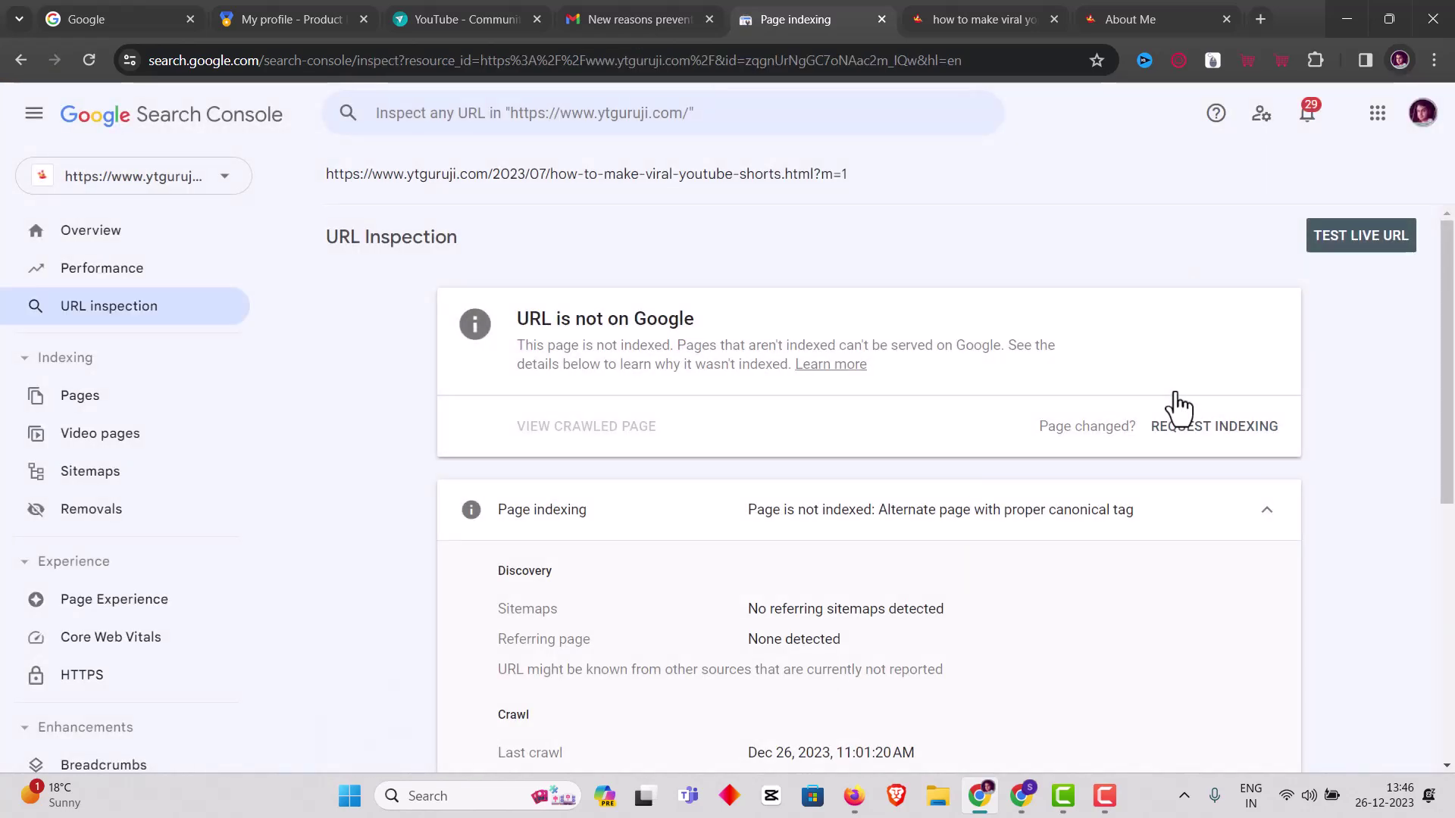
scroll(1177, 409, down, 6)
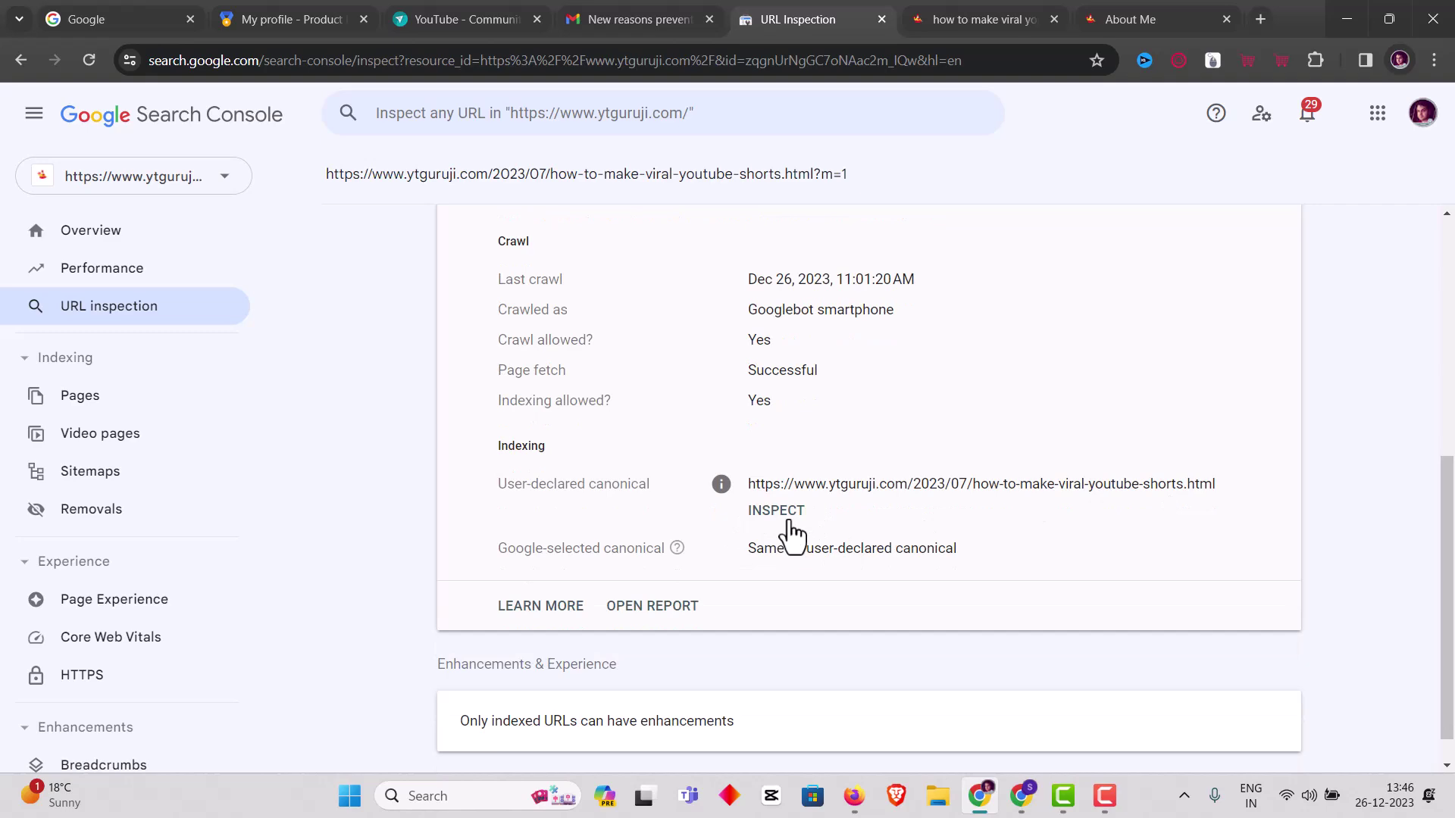
scroll(792, 535, up, 1)
scroll(924, 491, up, 3)
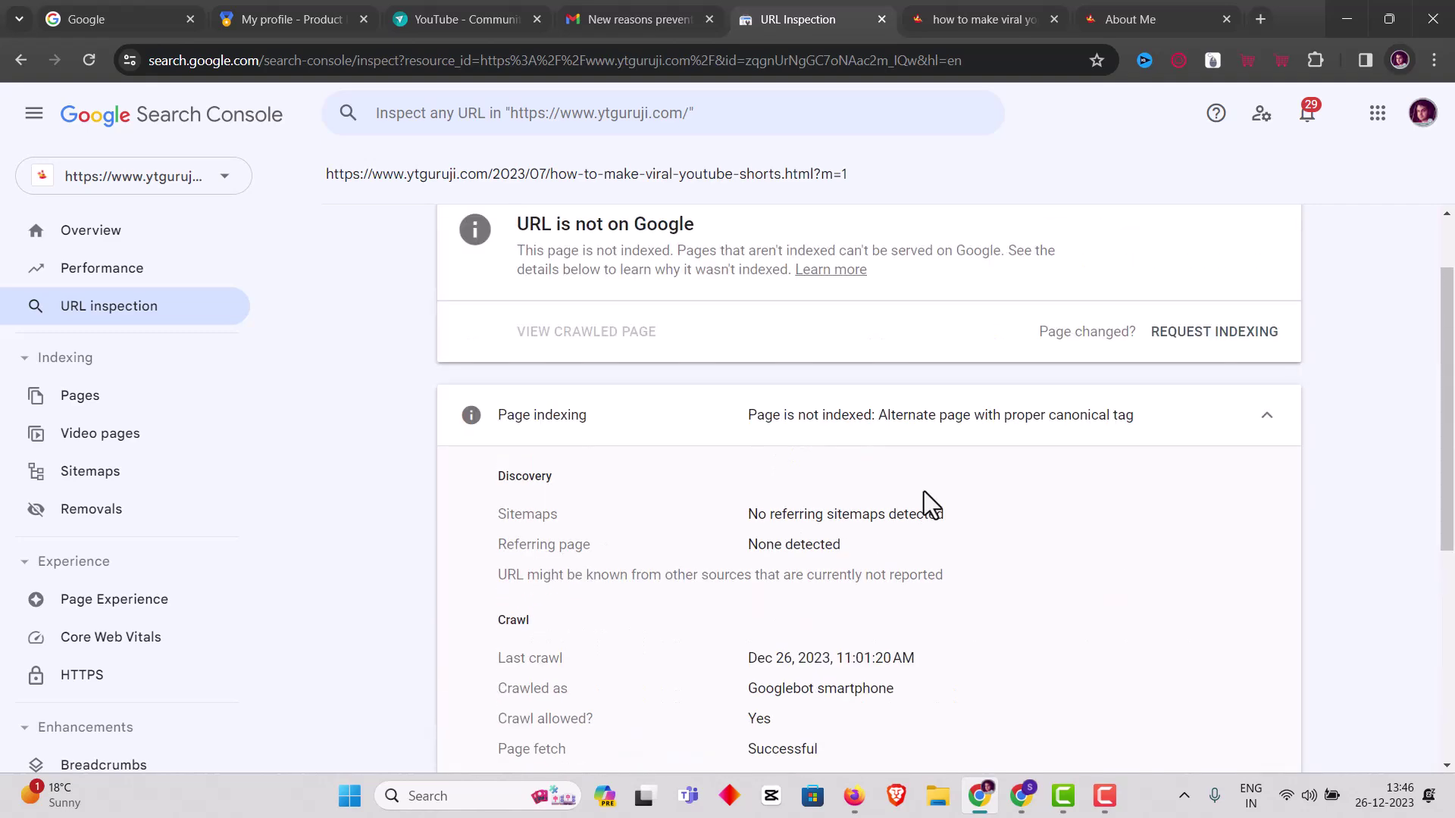
Run a live test on the how-to-make-viral-youtube-shorts.html?m=1 URL and expand its page availability details.
scroll(925, 491, down, 4)
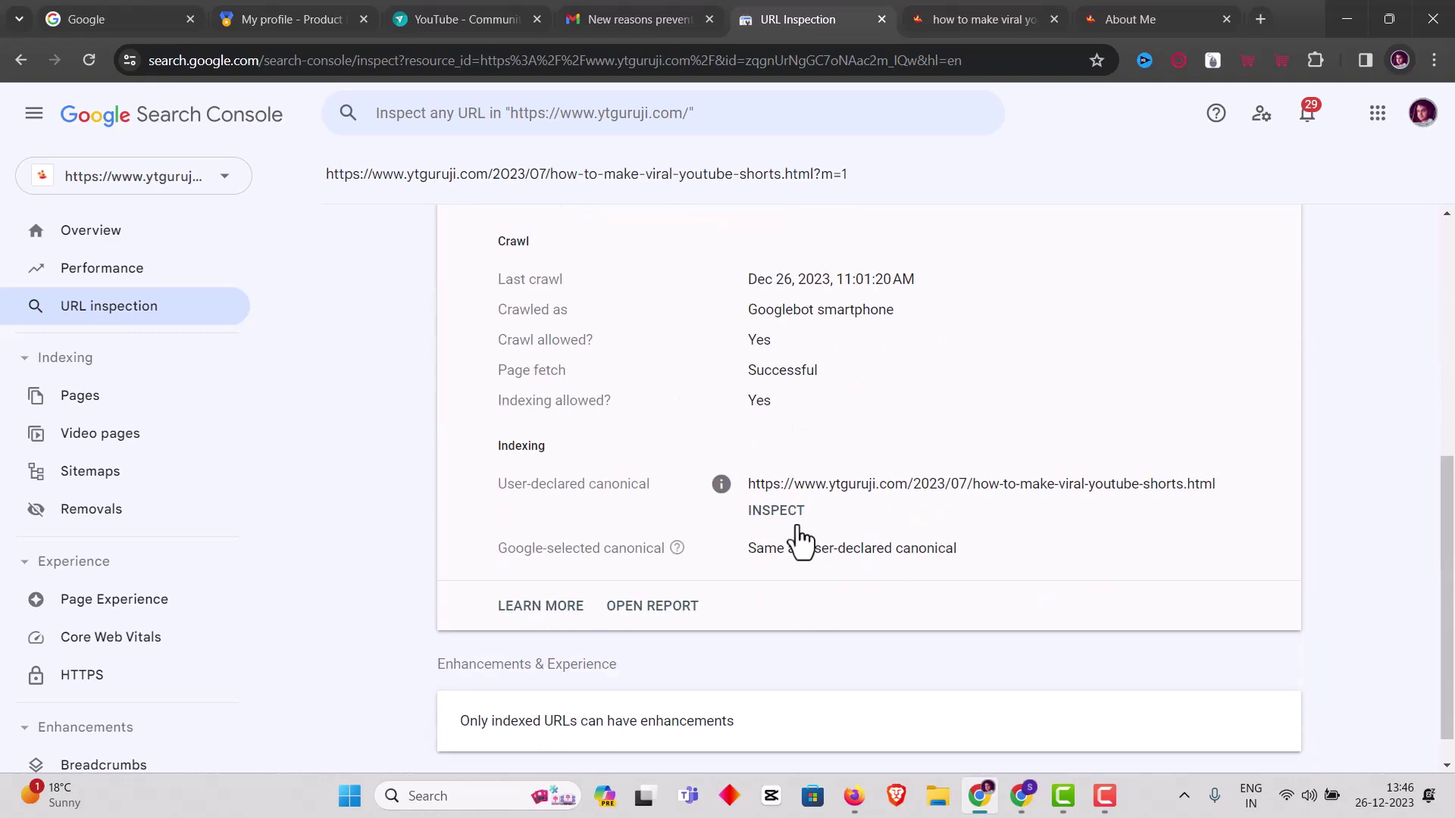
scroll(901, 472, up, 4)
scroll(902, 471, up, 1)
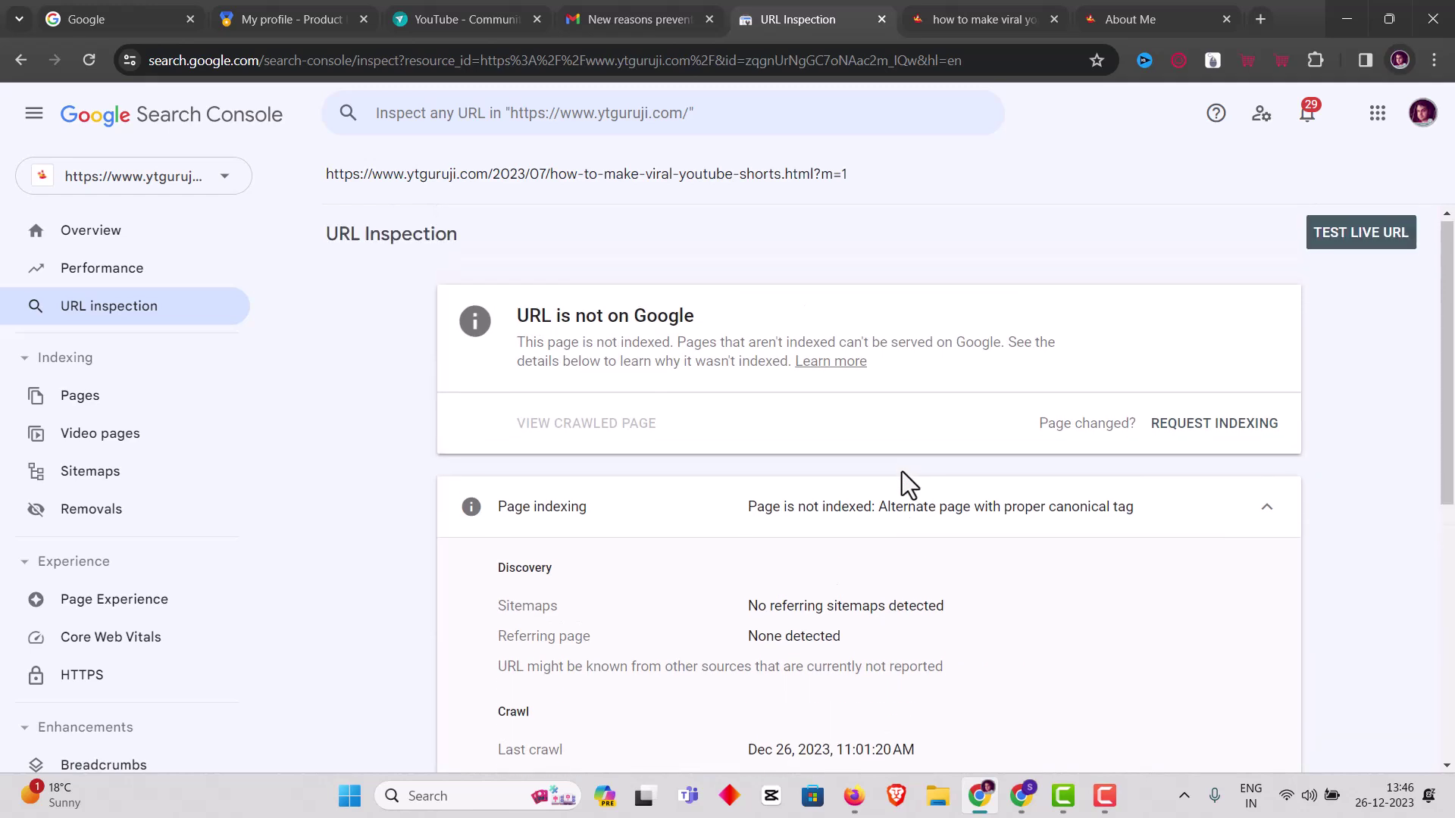
click(1396, 244)
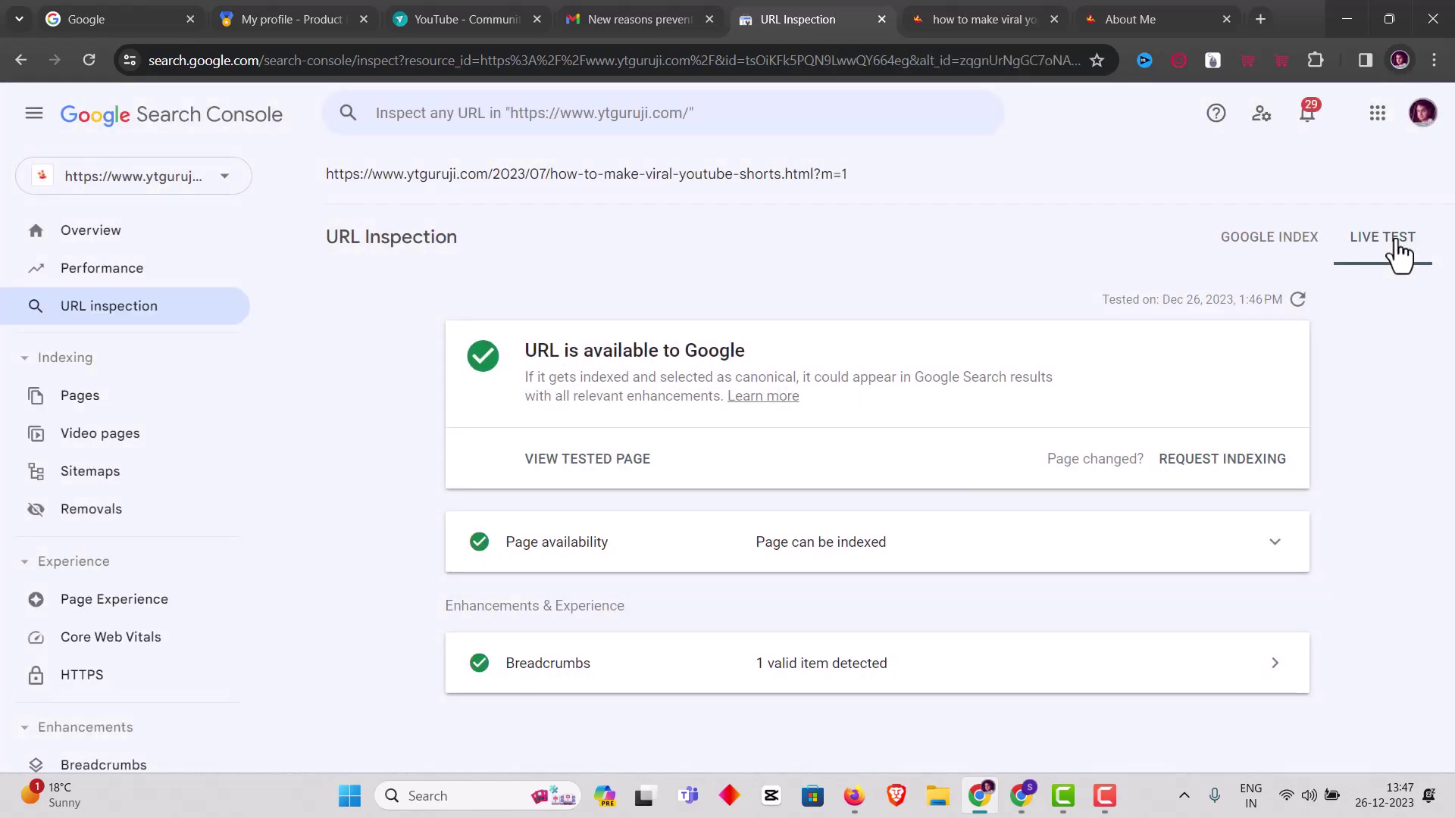
click(1277, 542)
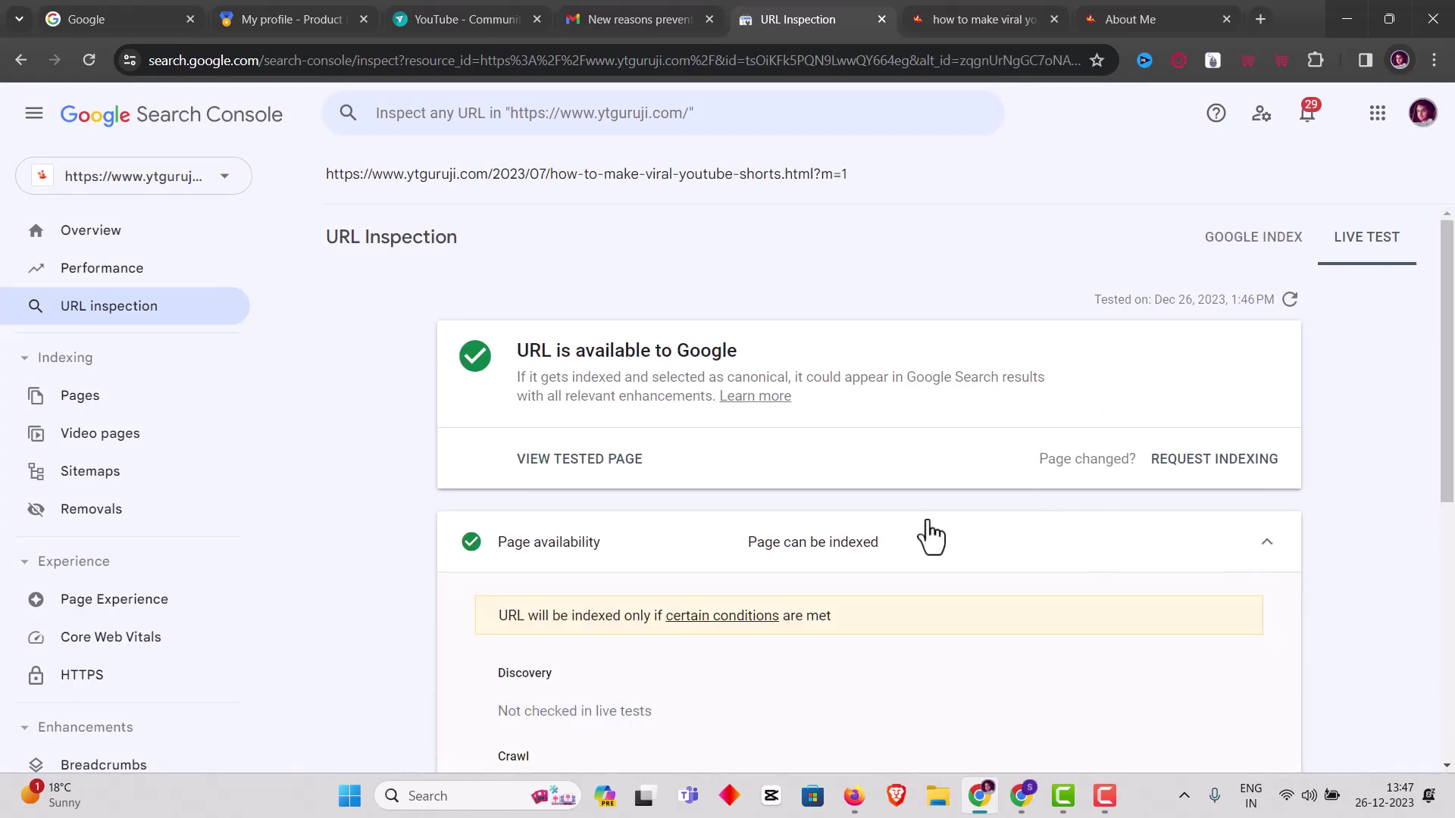
scroll(930, 537, down, 3)
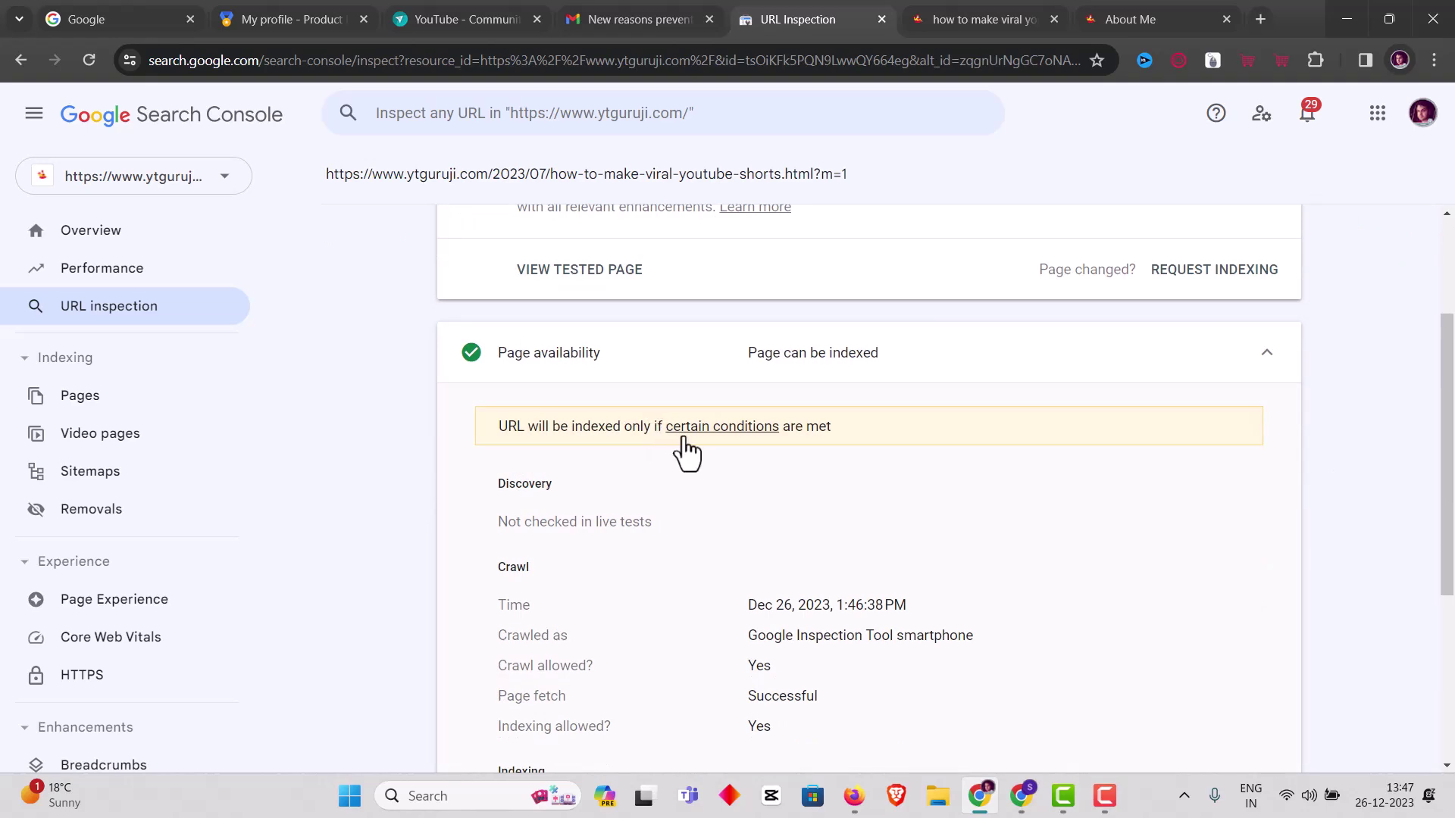
Open the help article on the conditions for indexing and read through its URL Inspection and live test guidance.
click(742, 435)
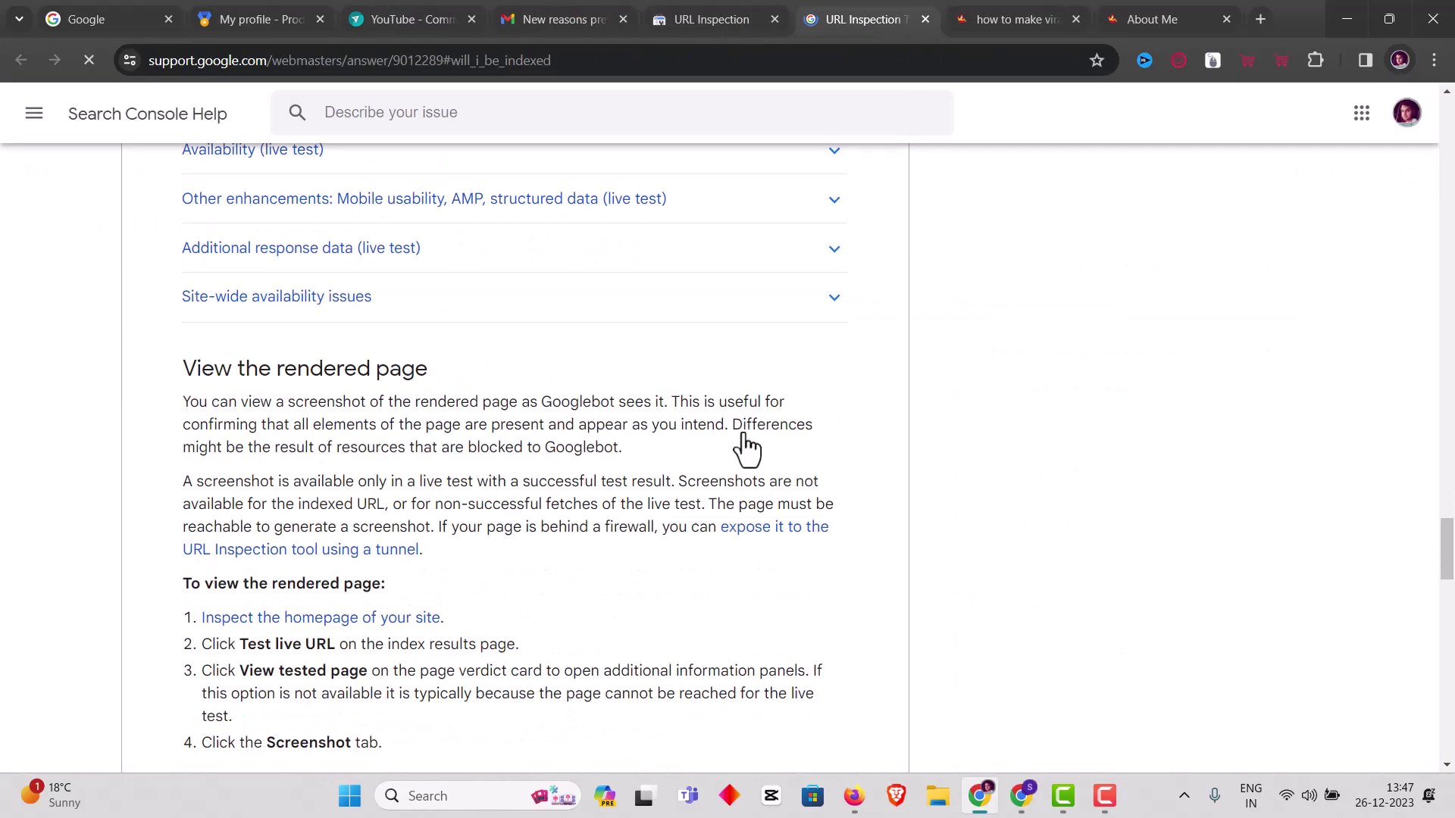
scroll(743, 432, up, 20)
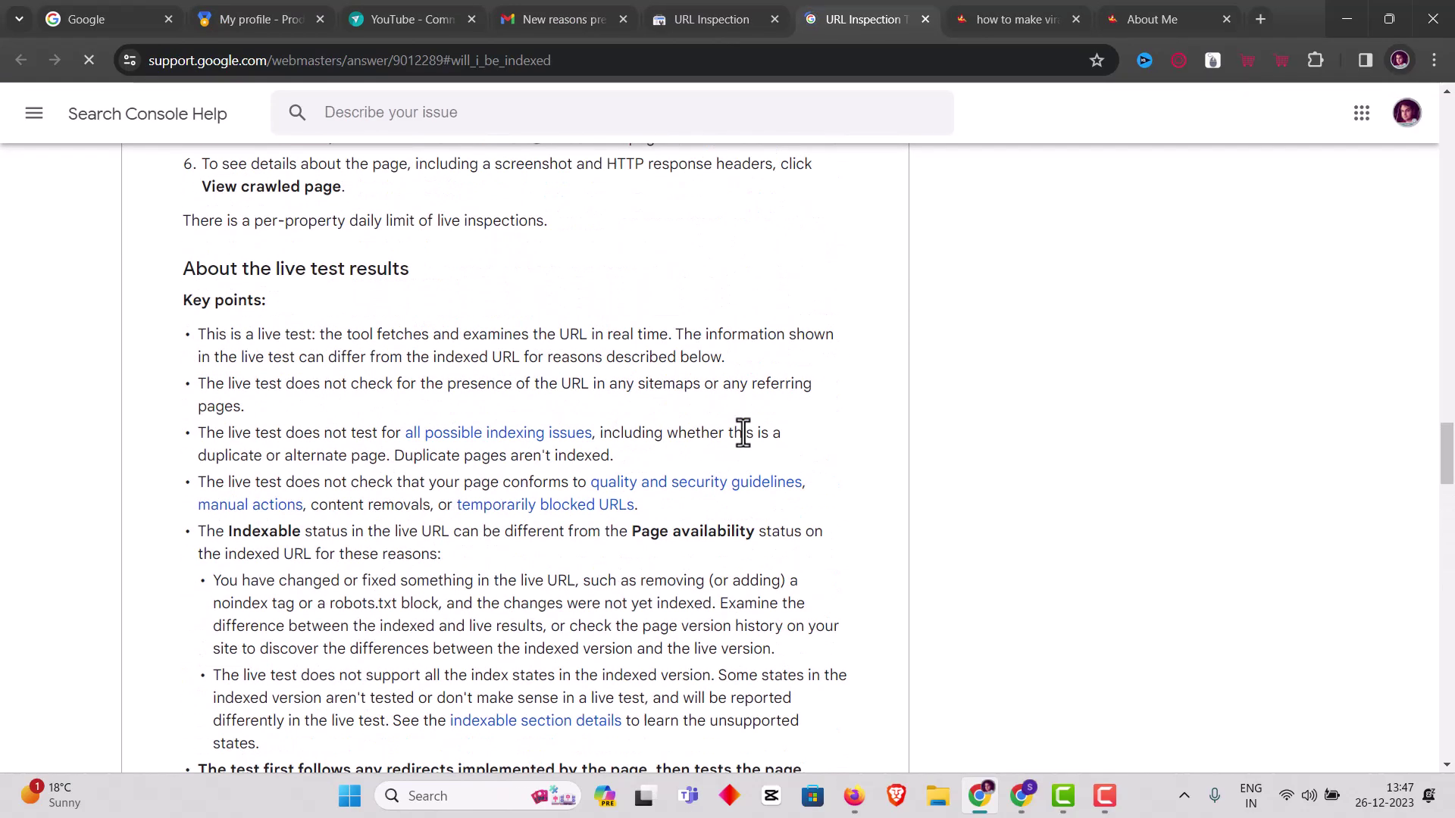
scroll(743, 432, up, 5)
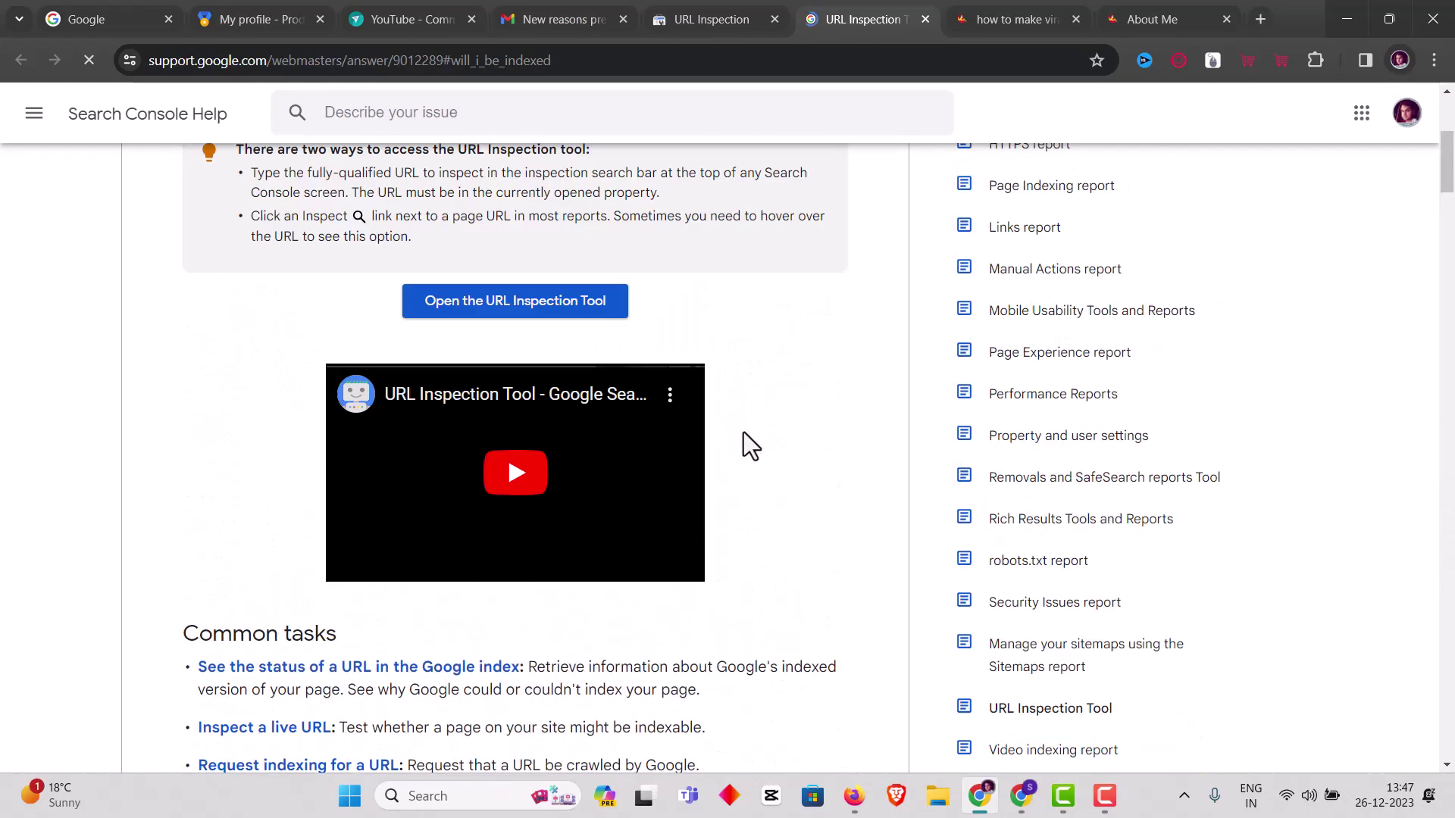
scroll(743, 432, up, 3)
scroll(744, 432, down, 4)
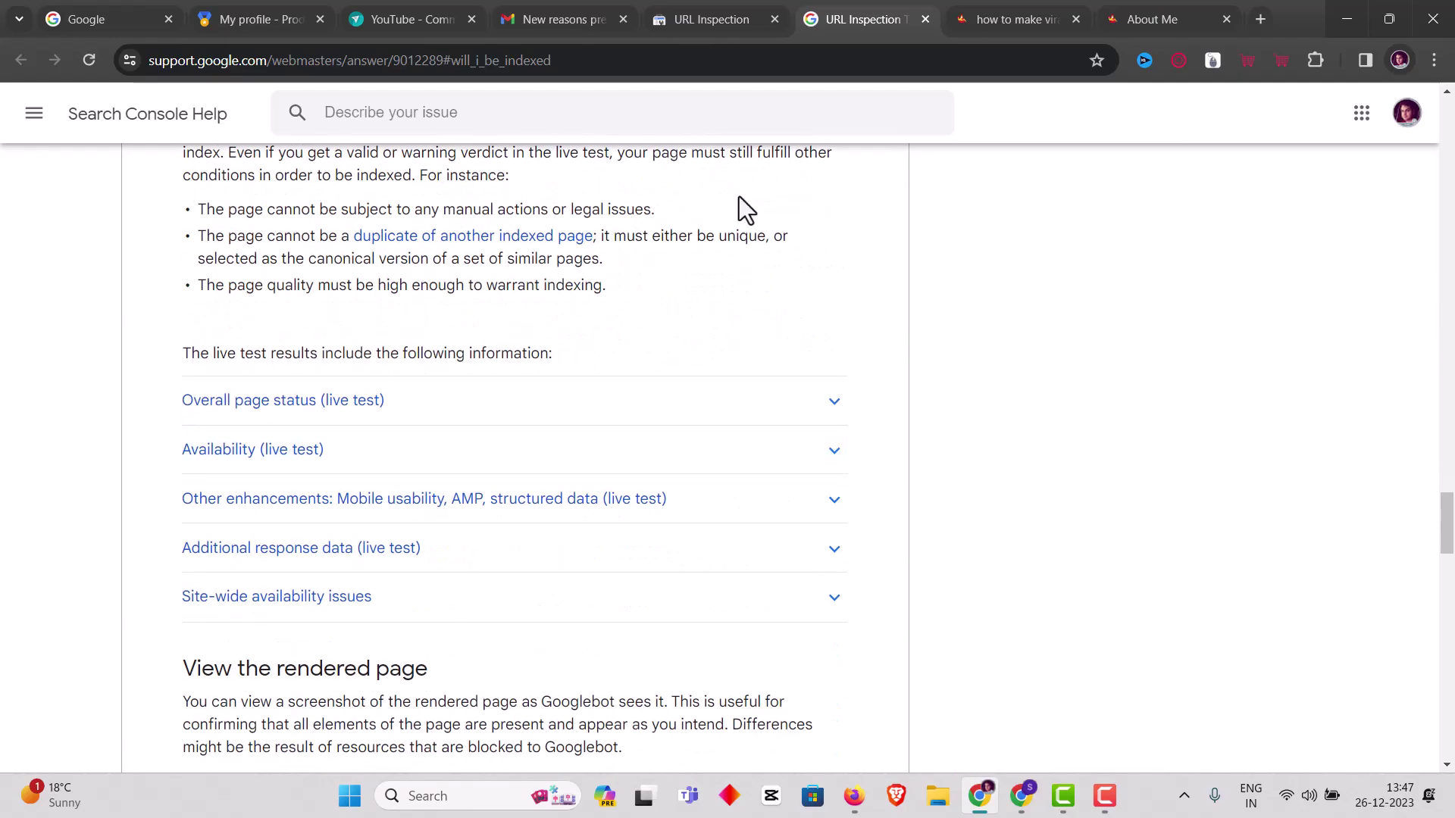
scroll(763, 365, up, 3)
scroll(762, 365, down, 20)
scroll(762, 365, up, 5)
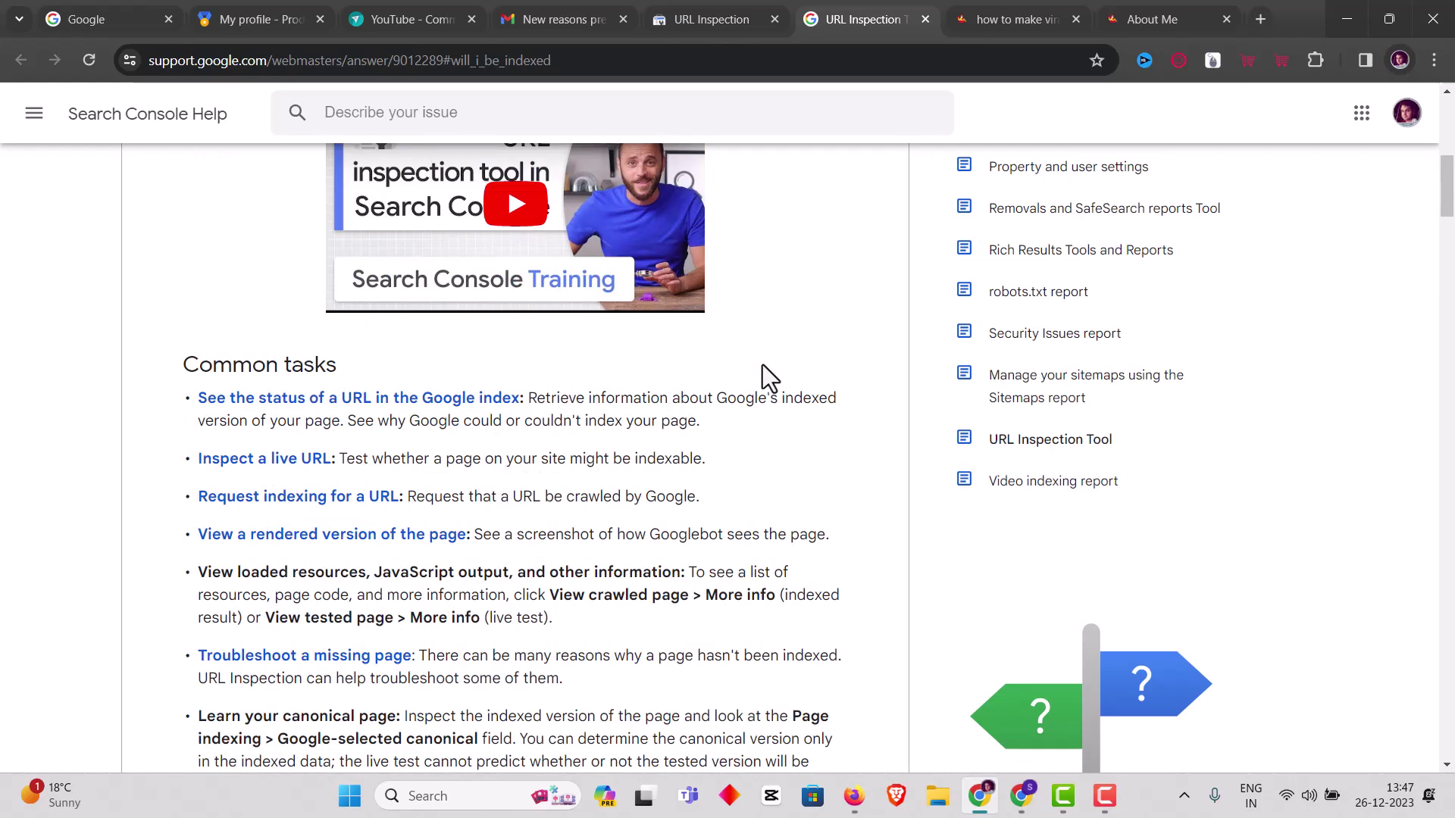
Return to the live test results, review the crawl and canonical details, and request indexing for the how-to-make-viral-youtube-shorts.html?m=1 URL.
click(684, 20)
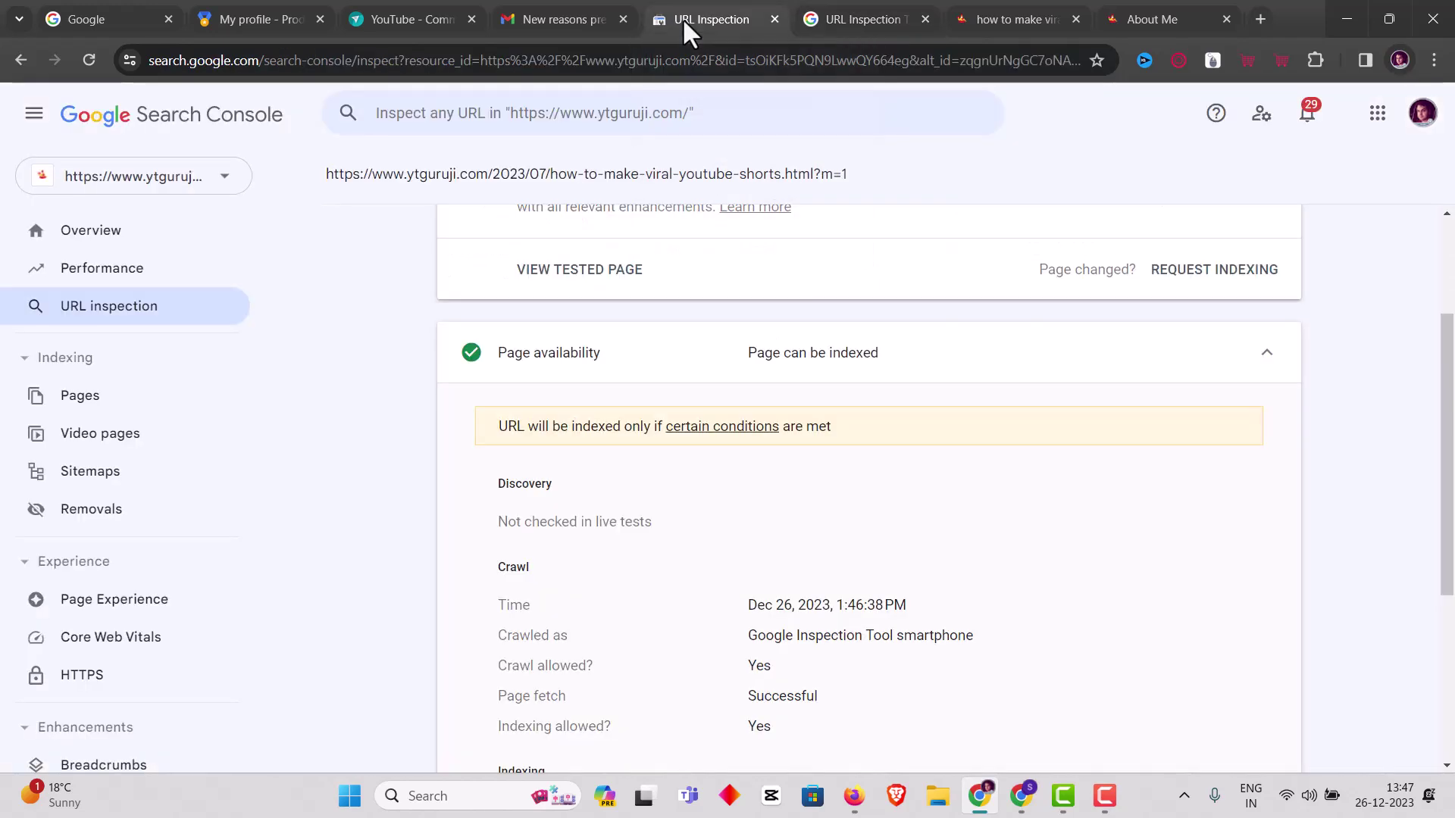
scroll(866, 422, down, 1)
scroll(944, 424, down, 4)
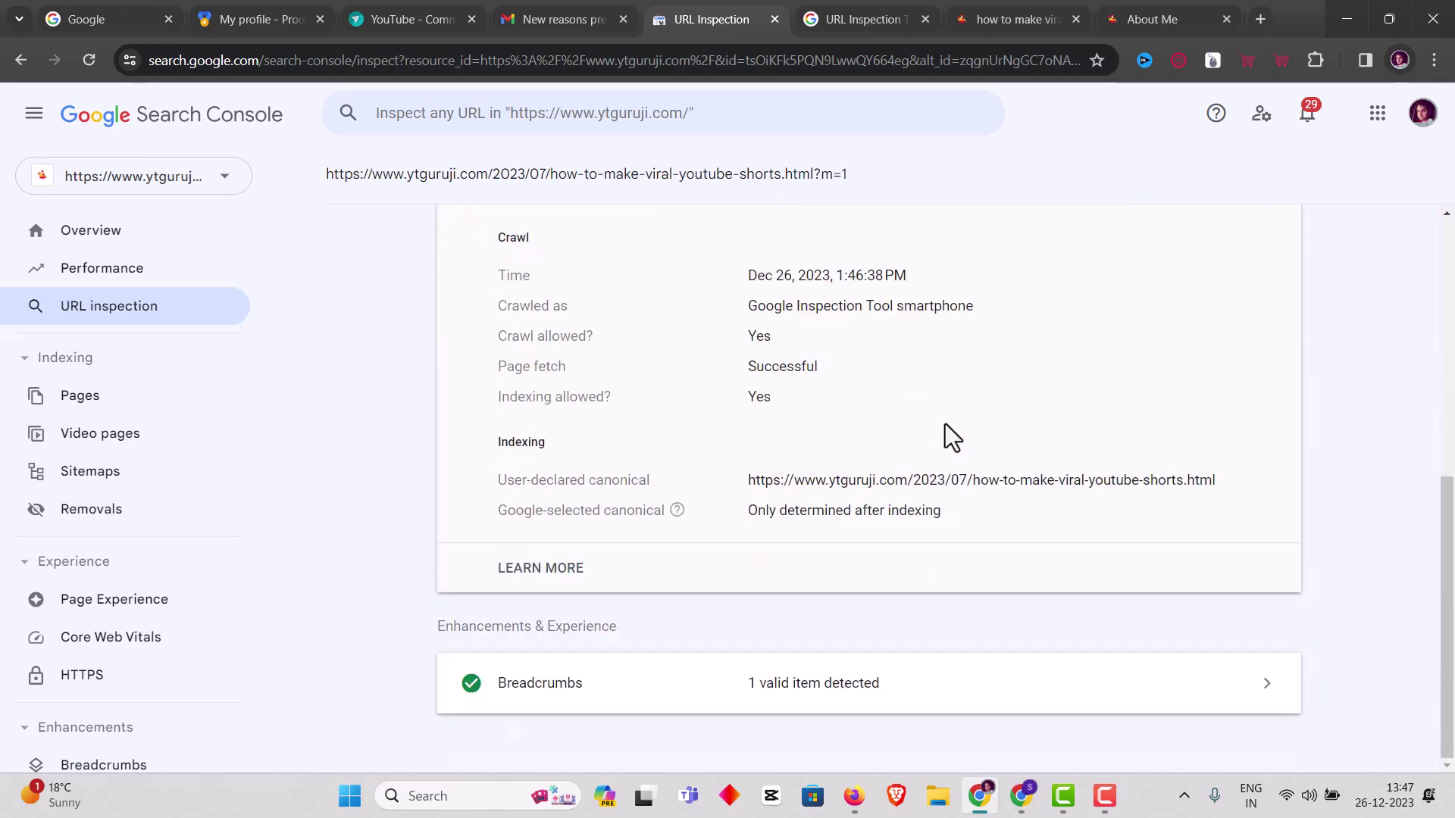
scroll(1069, 417, up, 5)
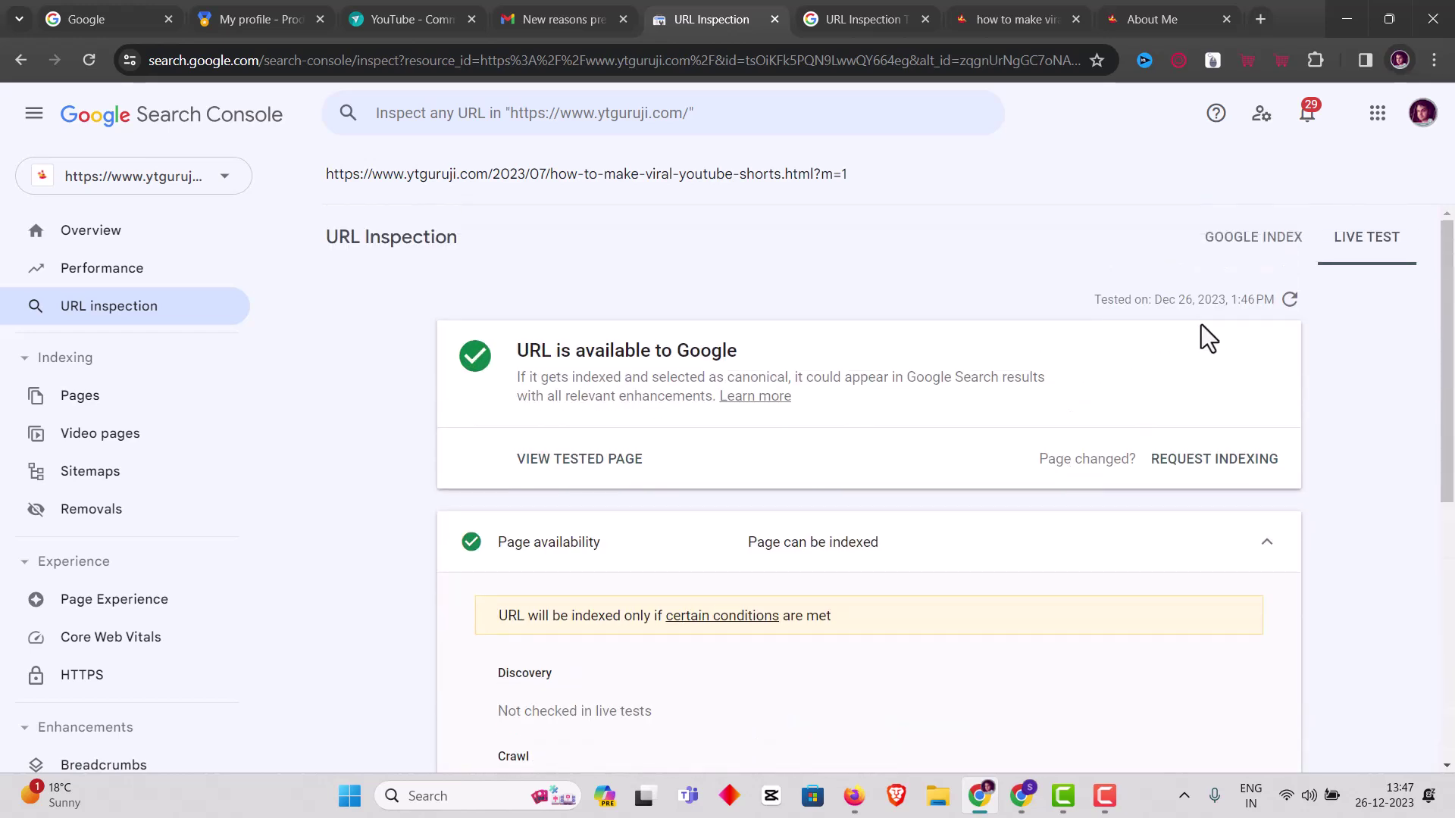
click(1222, 464)
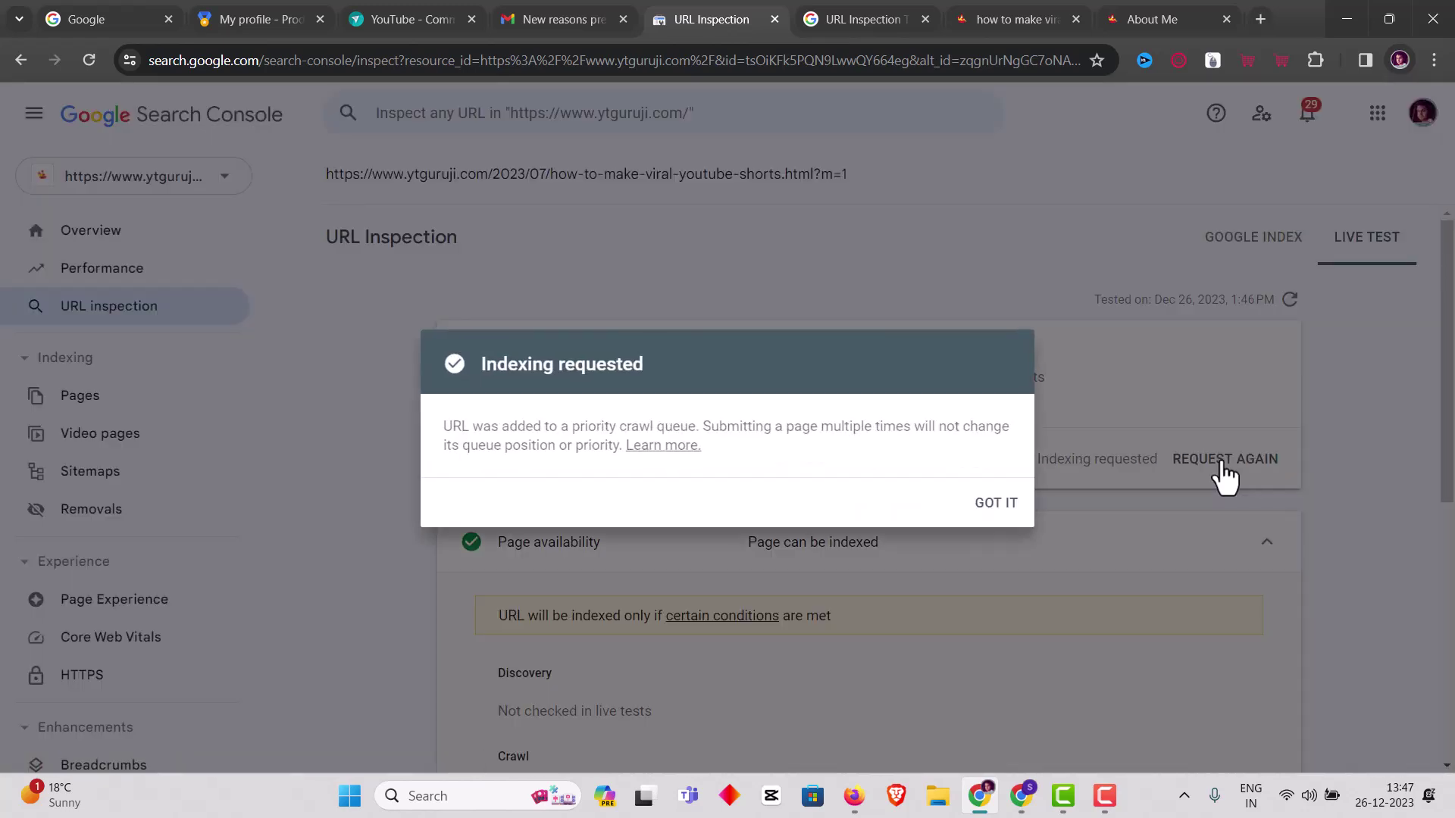
click(992, 503)
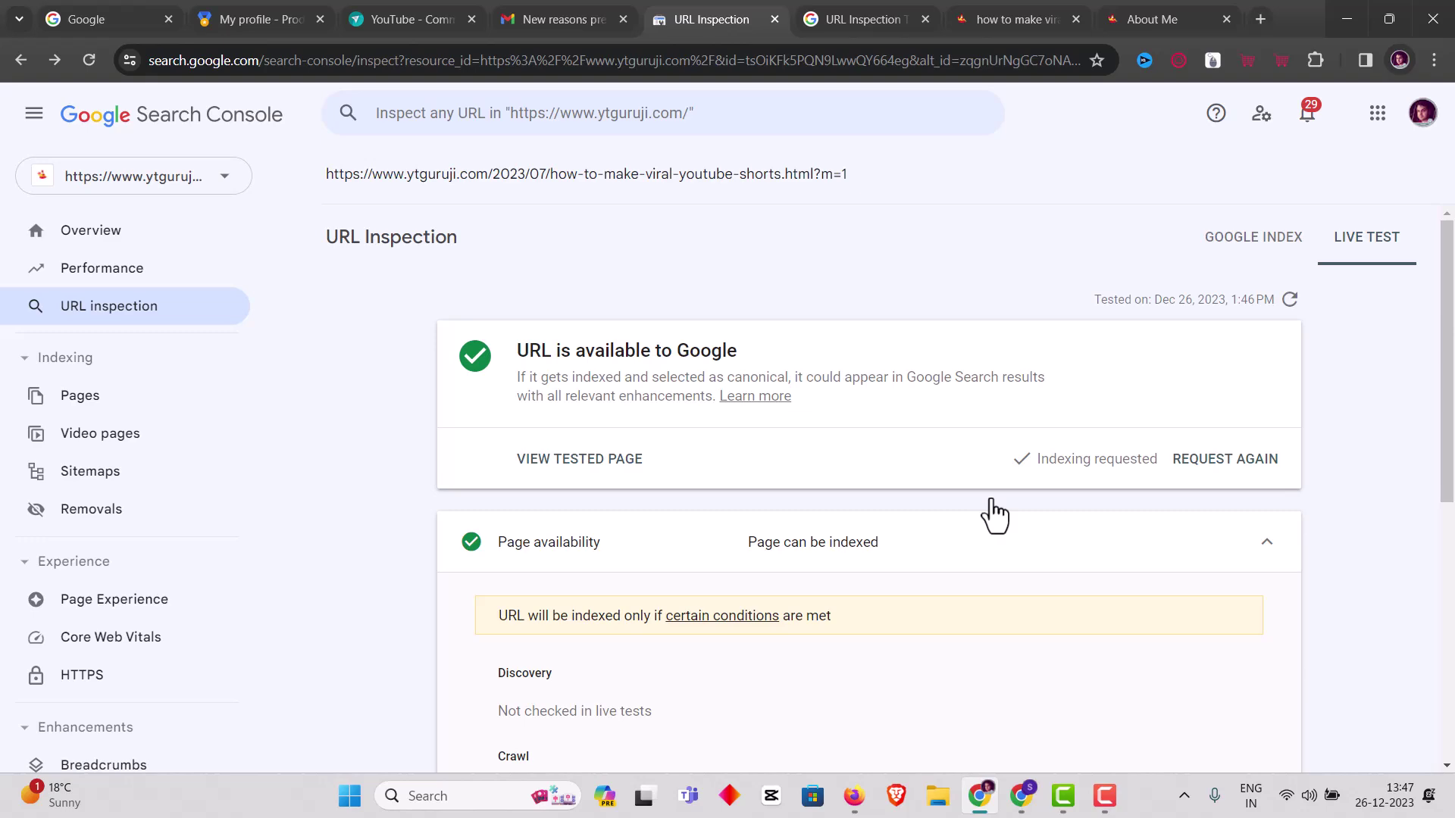
Go to the Page indexing report and open the "Alternate page with proper canonical tag" issue from the reasons pages aren't indexed.
click(119, 414)
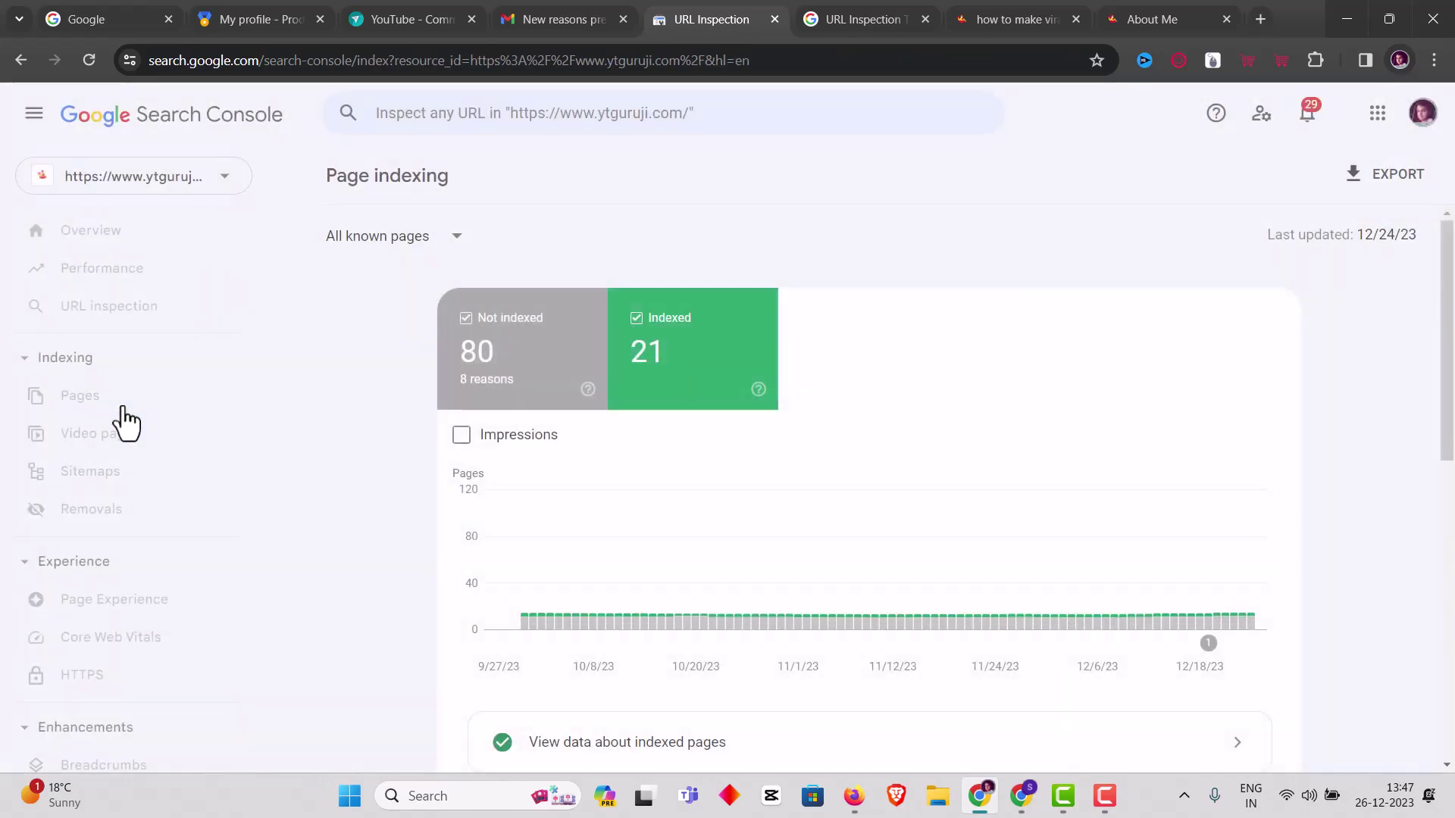
click(513, 381)
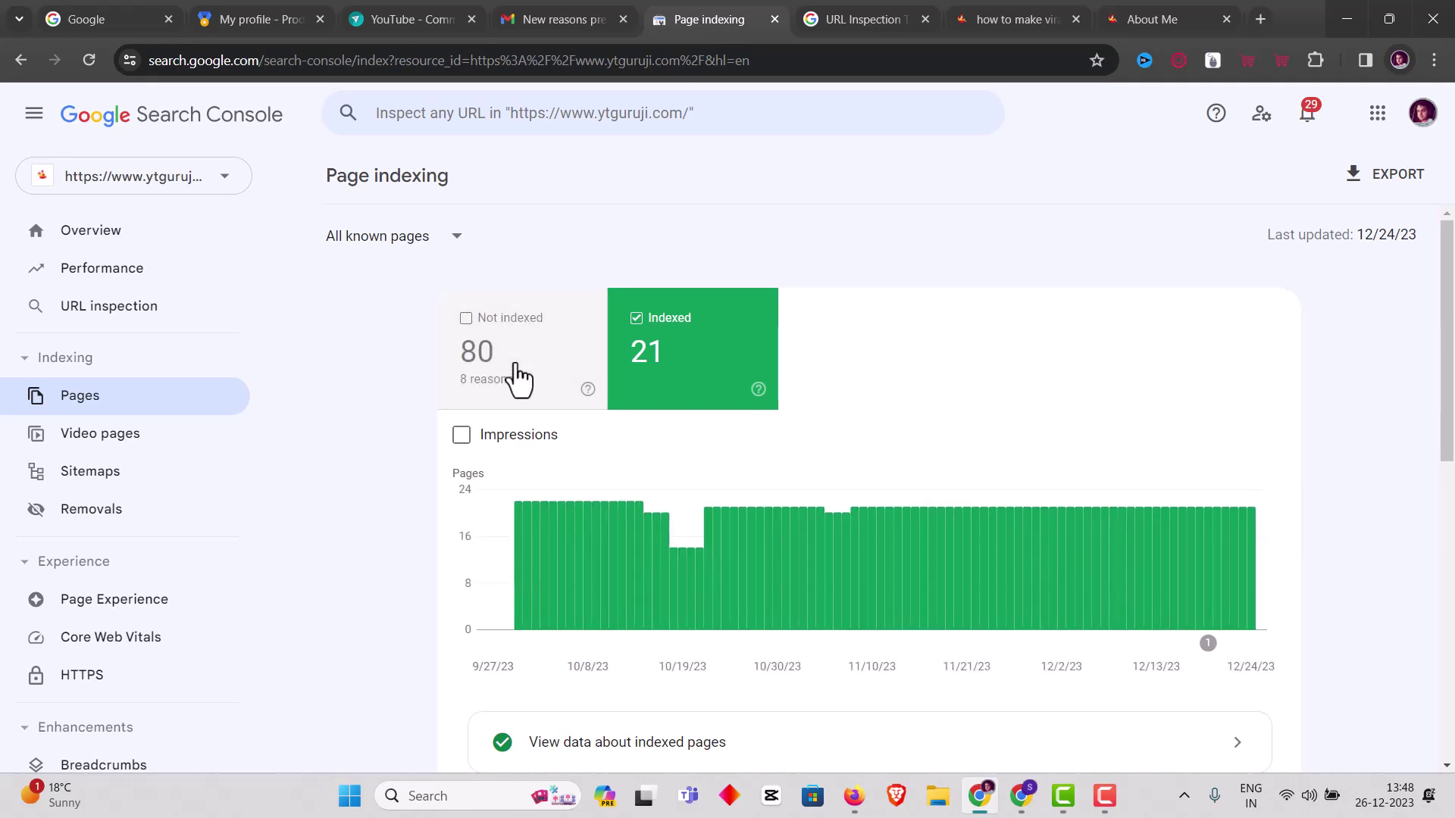
click(470, 334)
scroll(515, 369, down, 4)
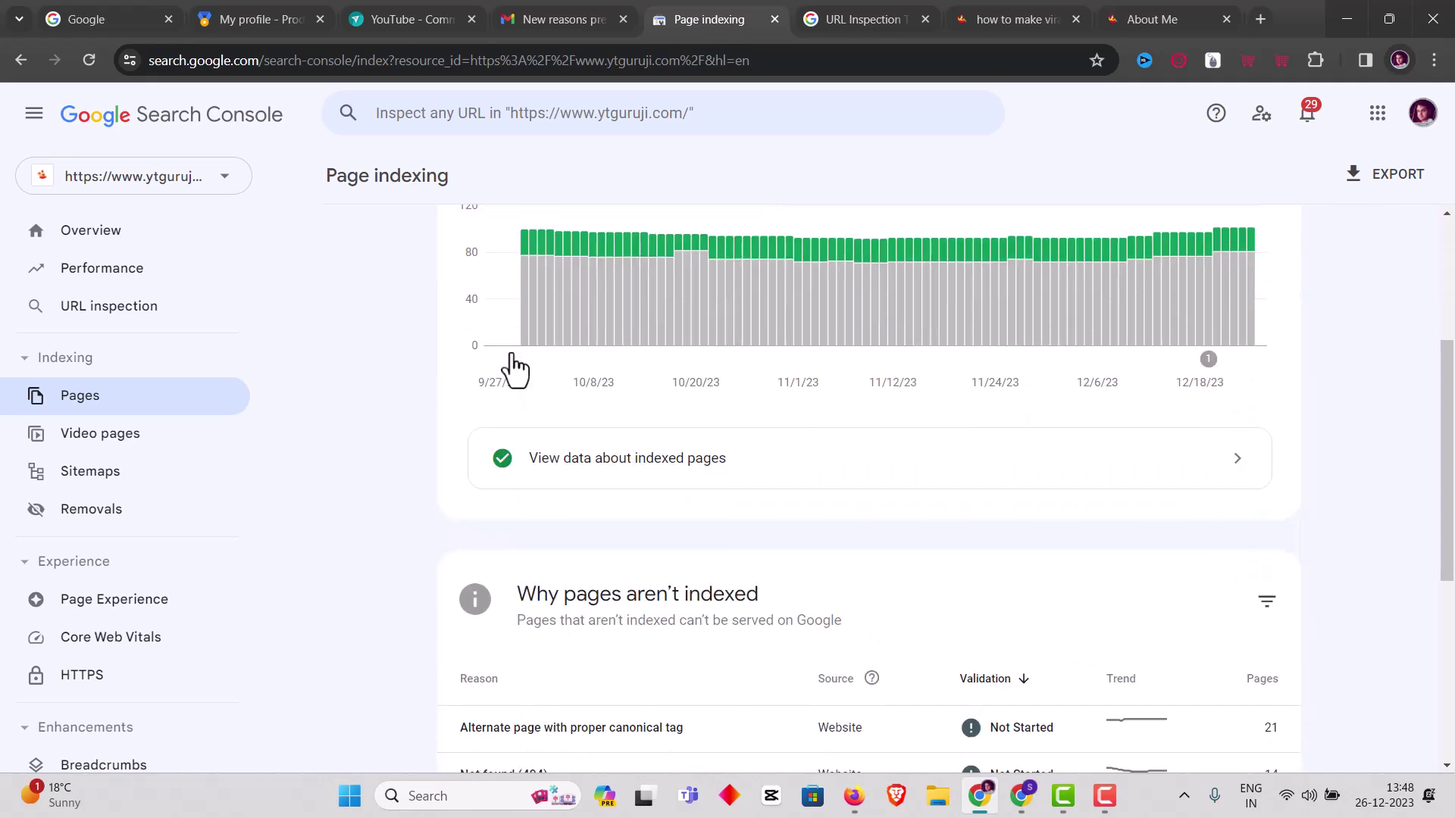
scroll(512, 356, down, 2)
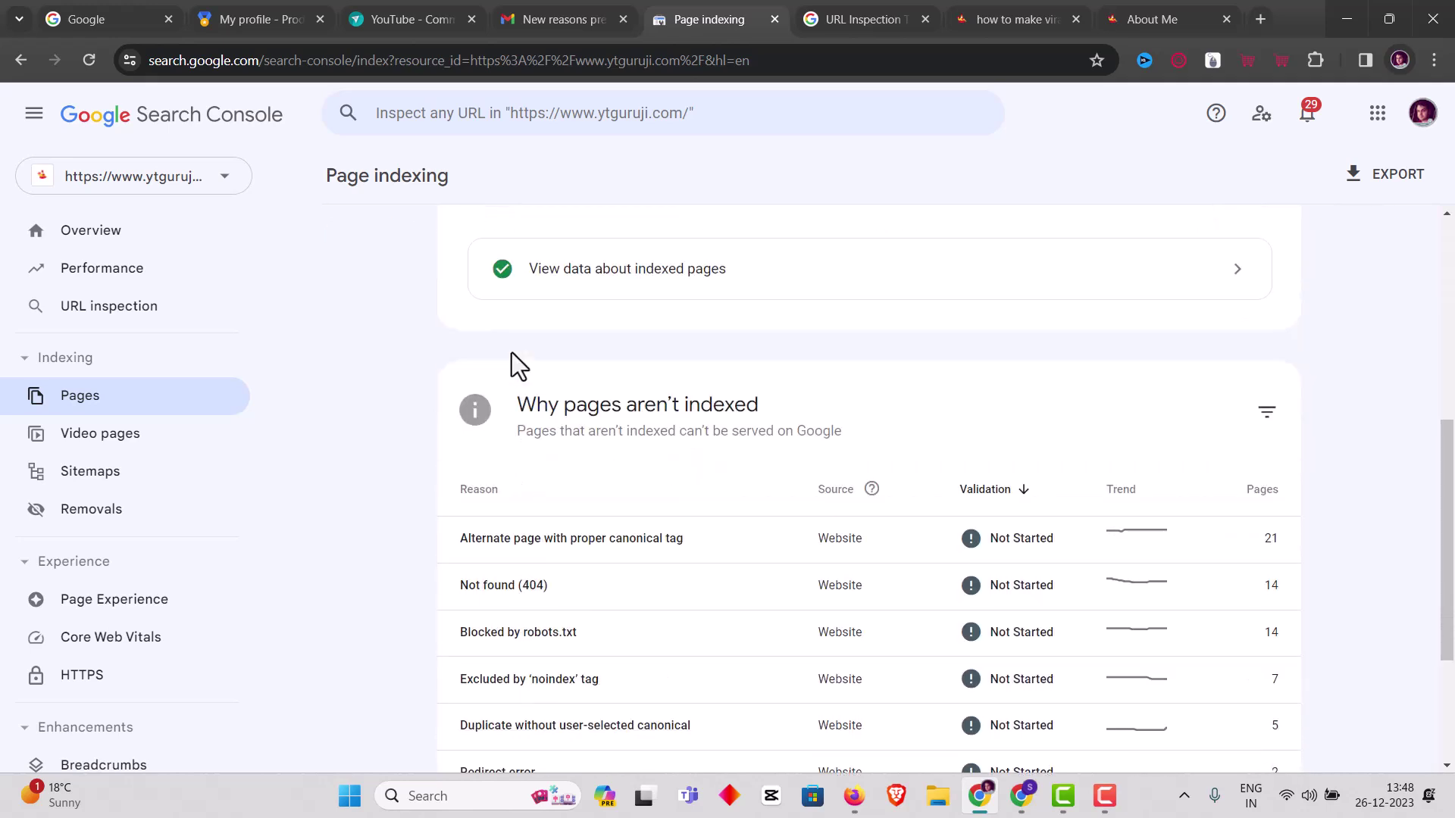
click(693, 542)
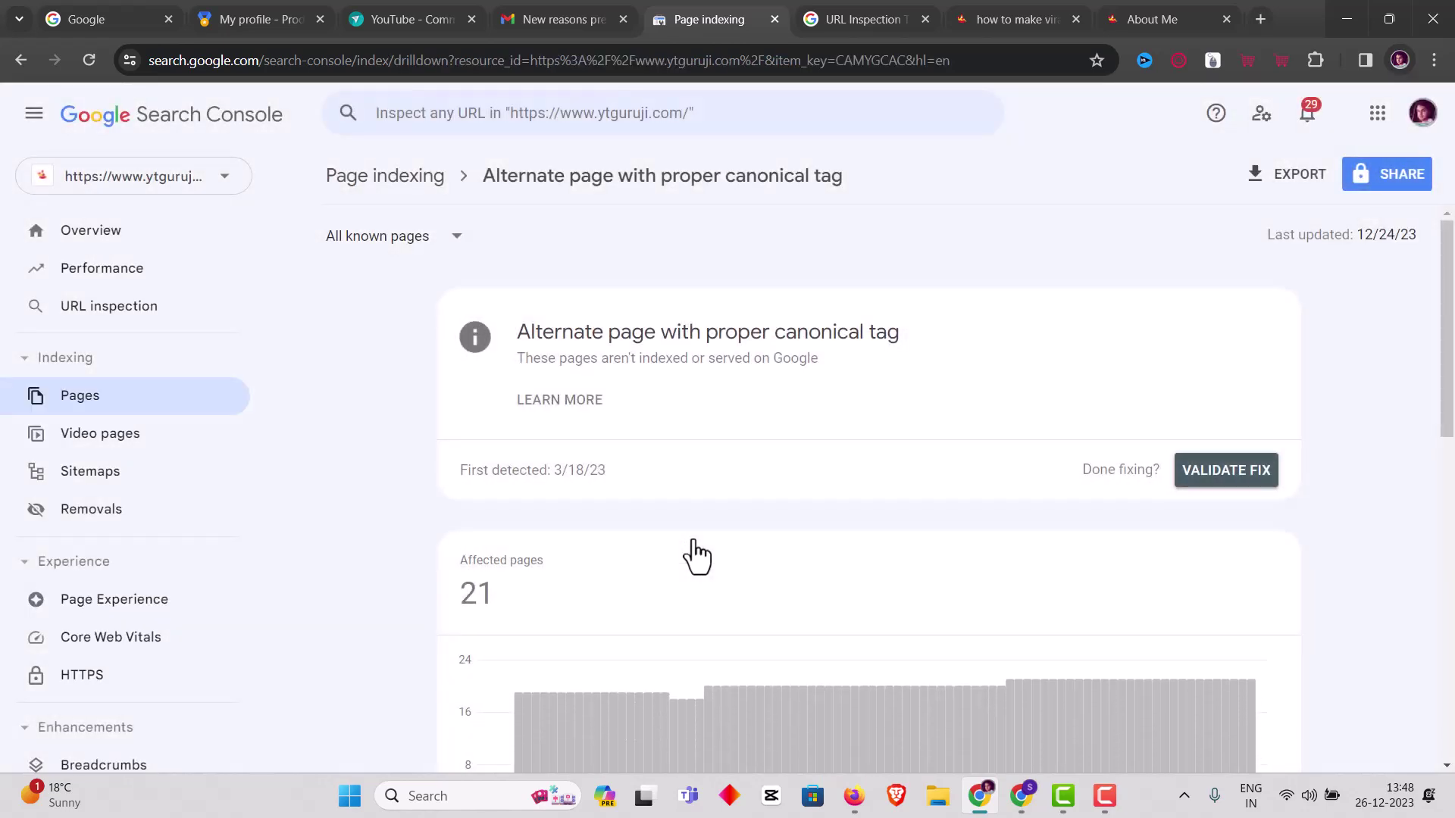
Look over the affected pages and start fix validation for the "Alternate page with proper canonical tag" issue.
scroll(696, 557, down, 2)
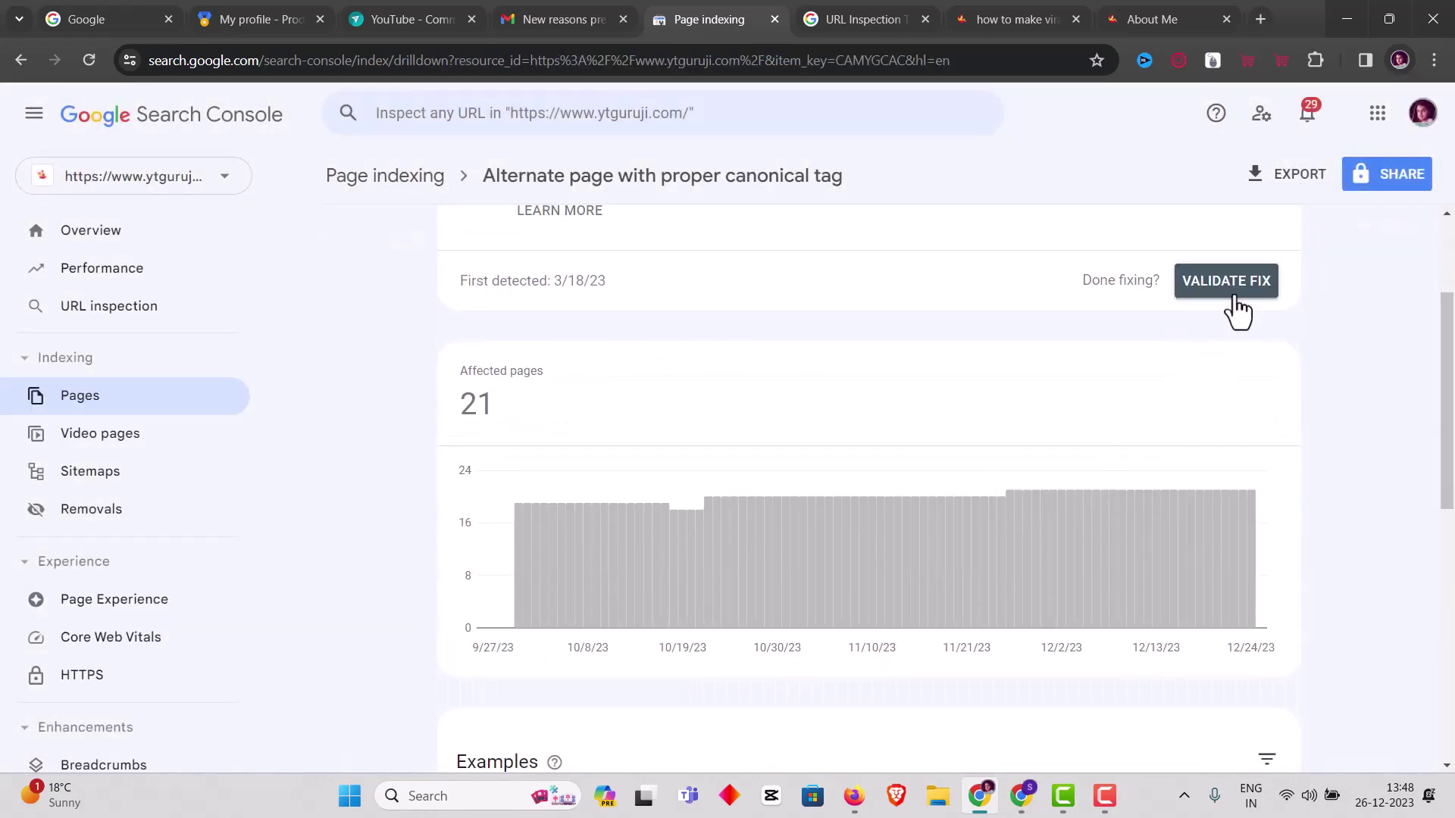
scroll(1153, 493, down, 6)
scroll(1149, 497, up, 10)
click(1254, 481)
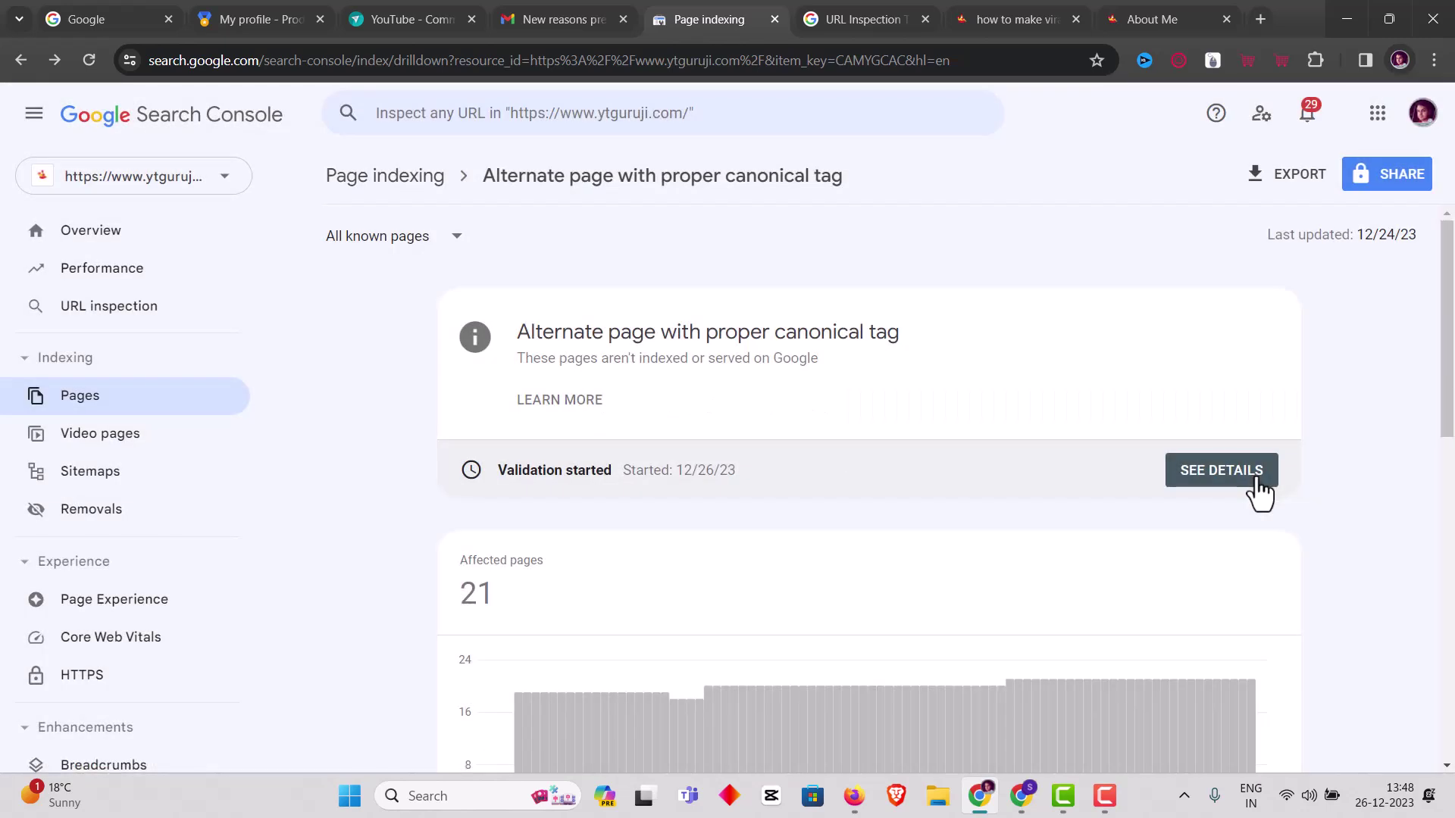
Review the report, then open the validation details and look through the list of pending URLs.
scroll(1259, 488, down, 7)
scroll(1259, 488, up, 5)
scroll(1259, 489, down, 1)
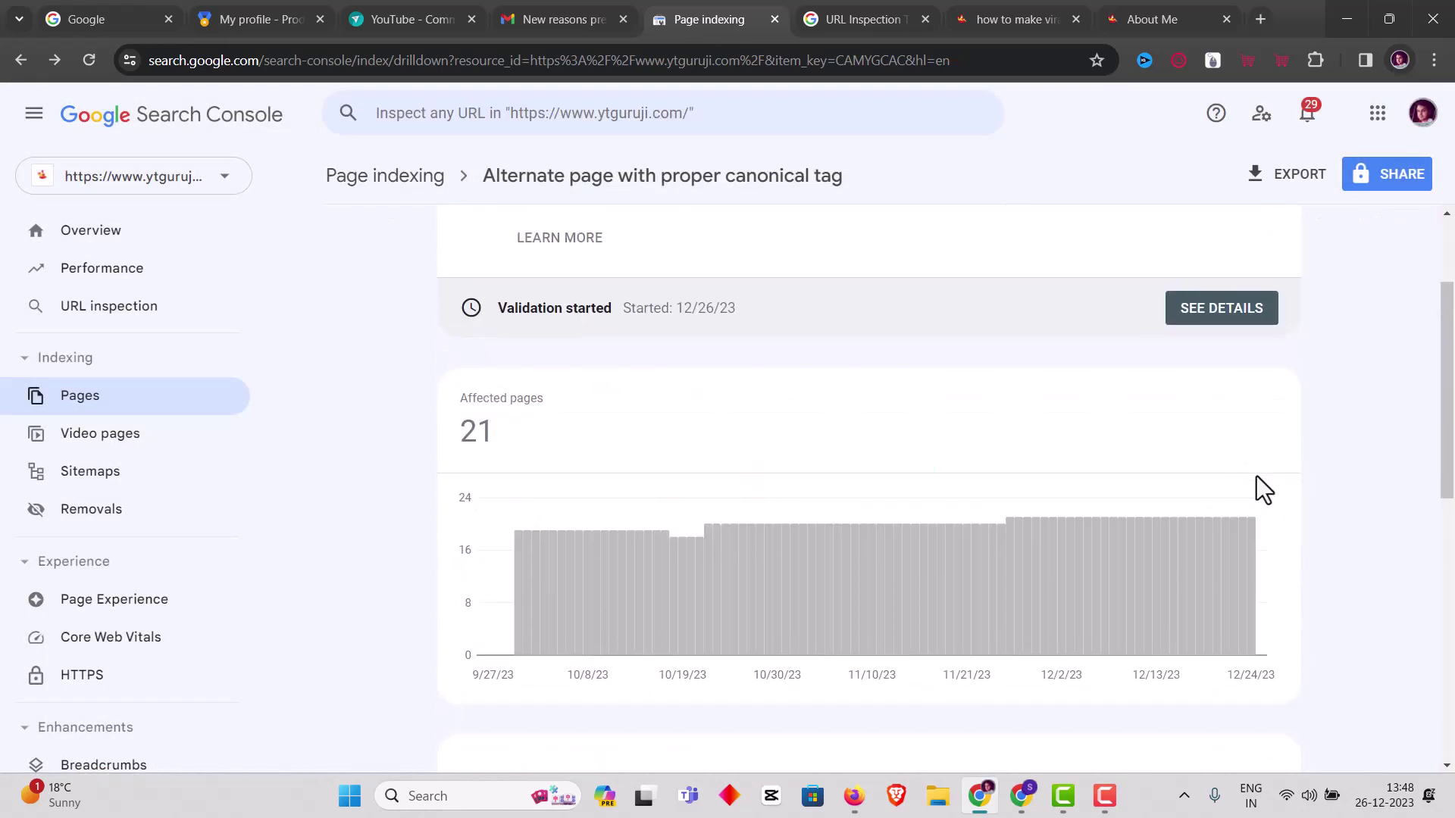
scroll(1256, 476, up, 2)
click(1251, 475)
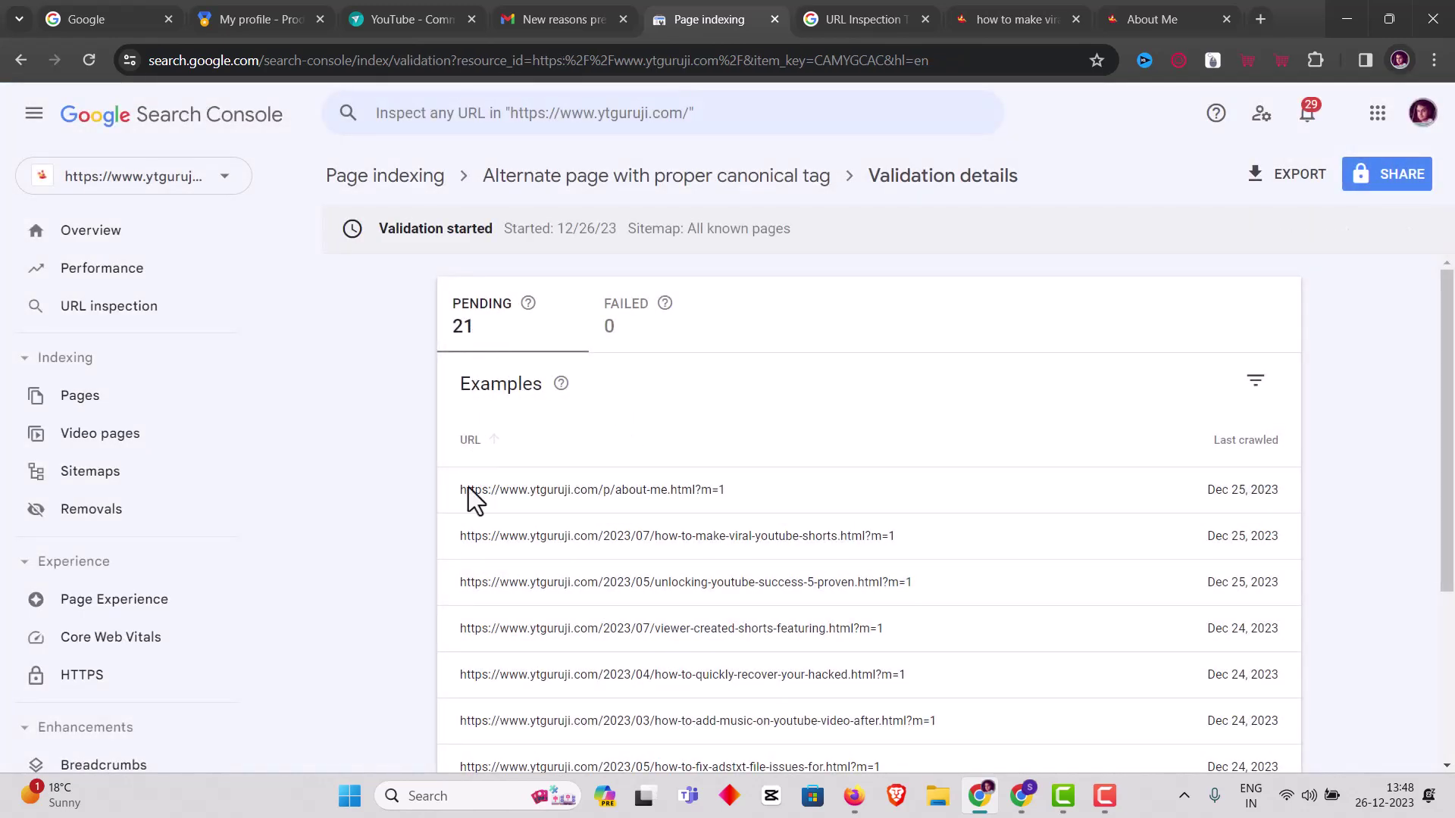
scroll(607, 652, down, 3)
scroll(605, 646, up, 3)
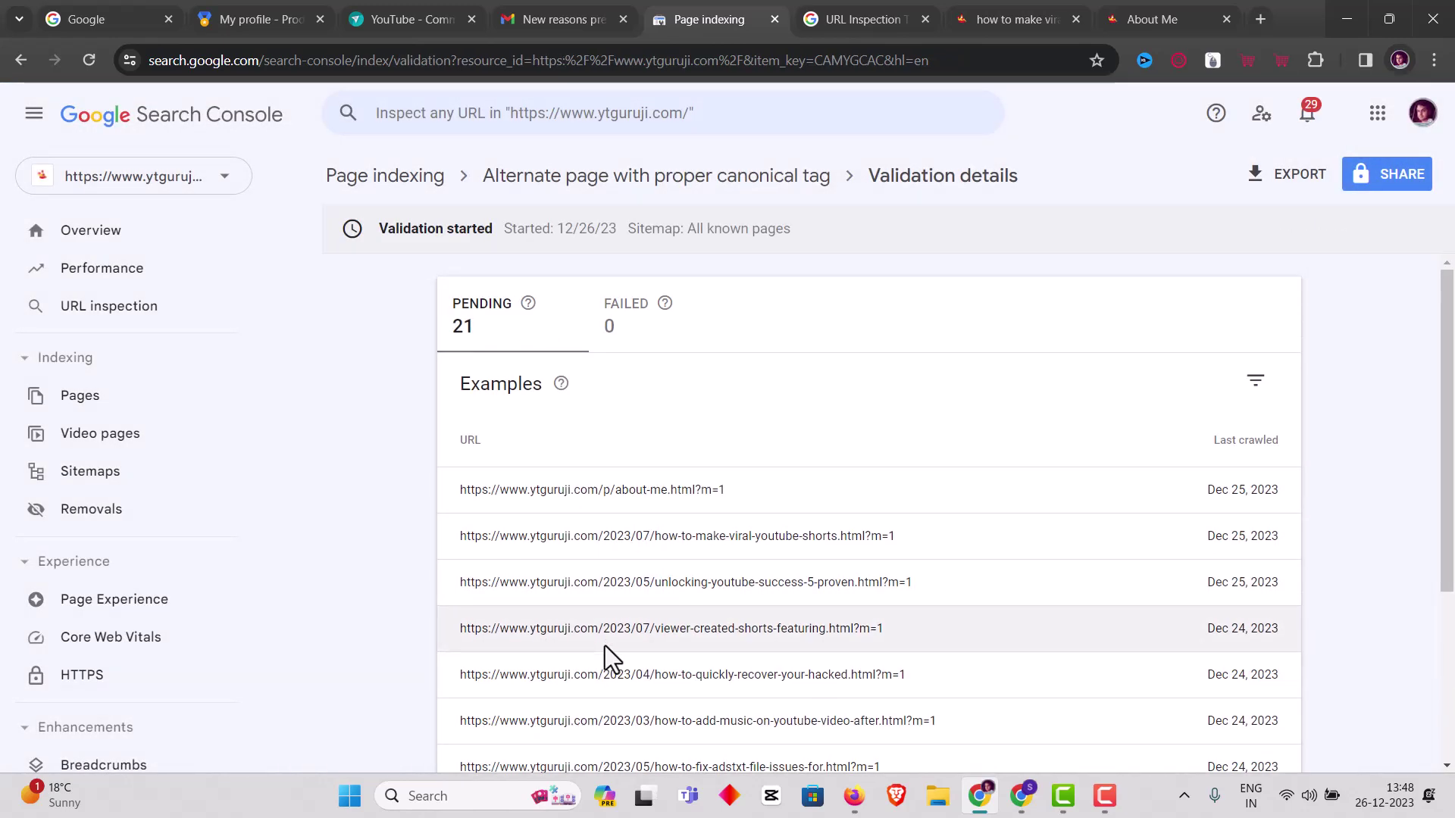